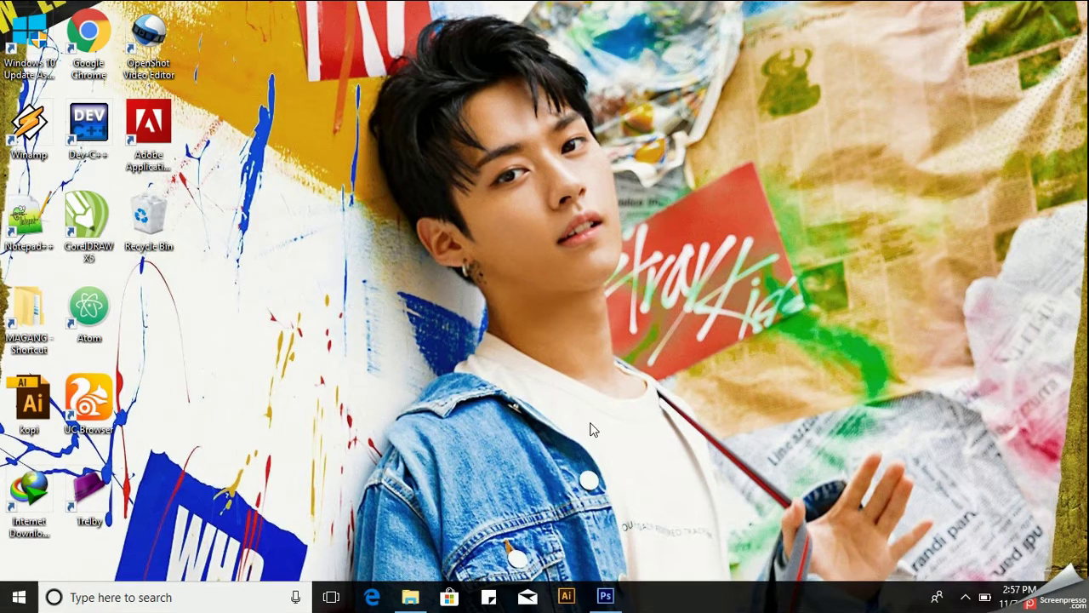
Drag the photo 20180326_14 from Local Disk (D:) in File Explorer into Photoshop
{"action": "left_click", "coordinate": [604, 591]}
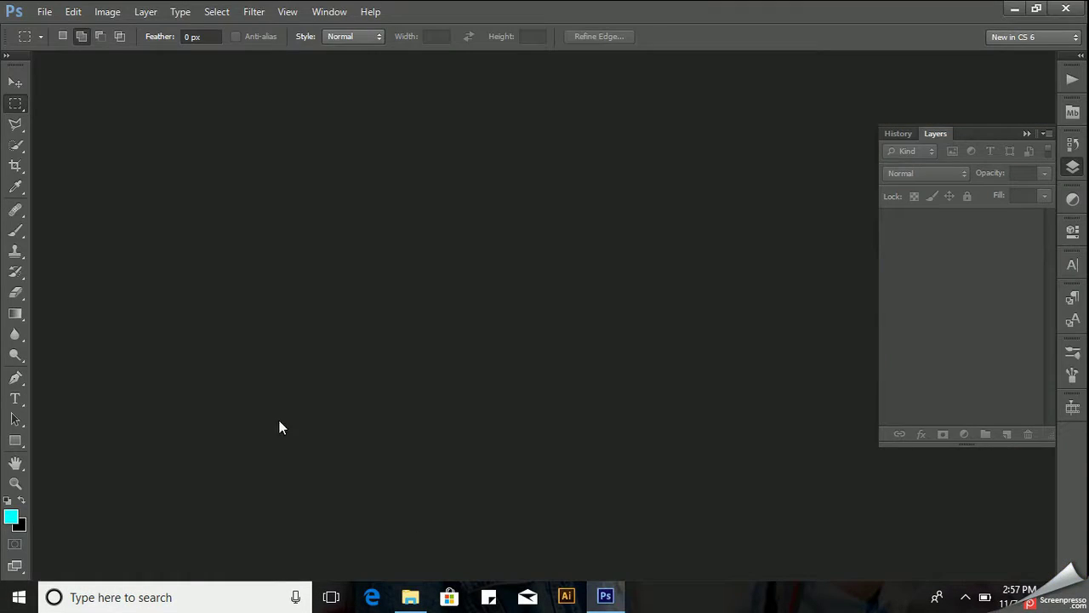
{"action": "left_click", "coordinate": [410, 596]}
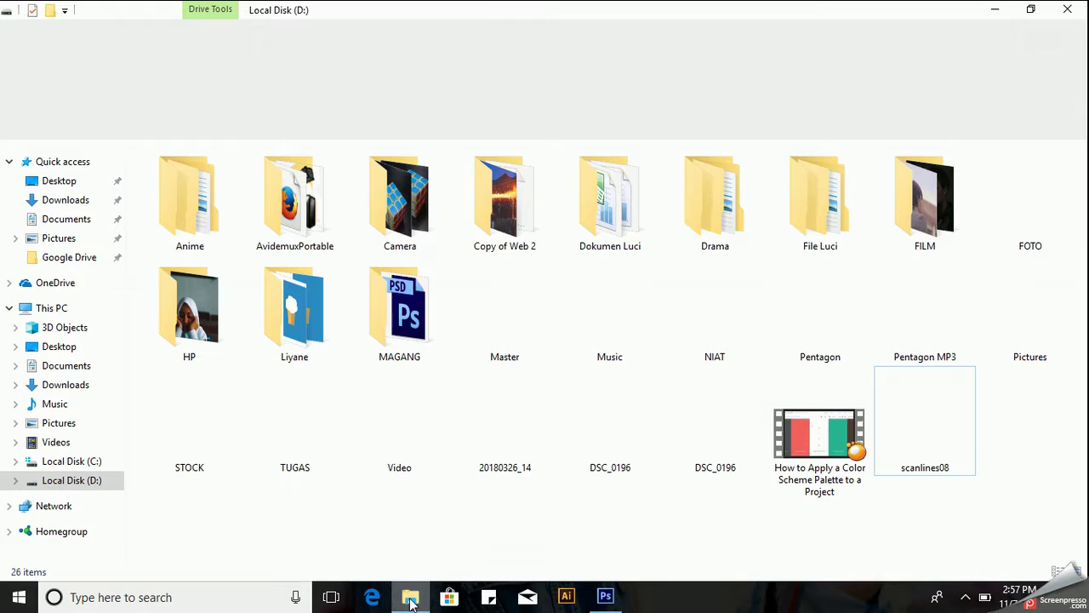
{"action": "left_click", "coordinate": [511, 469]}
{"action": "left_click_drag", "start_coordinate": [510, 476], "coordinate": [563, 454]}
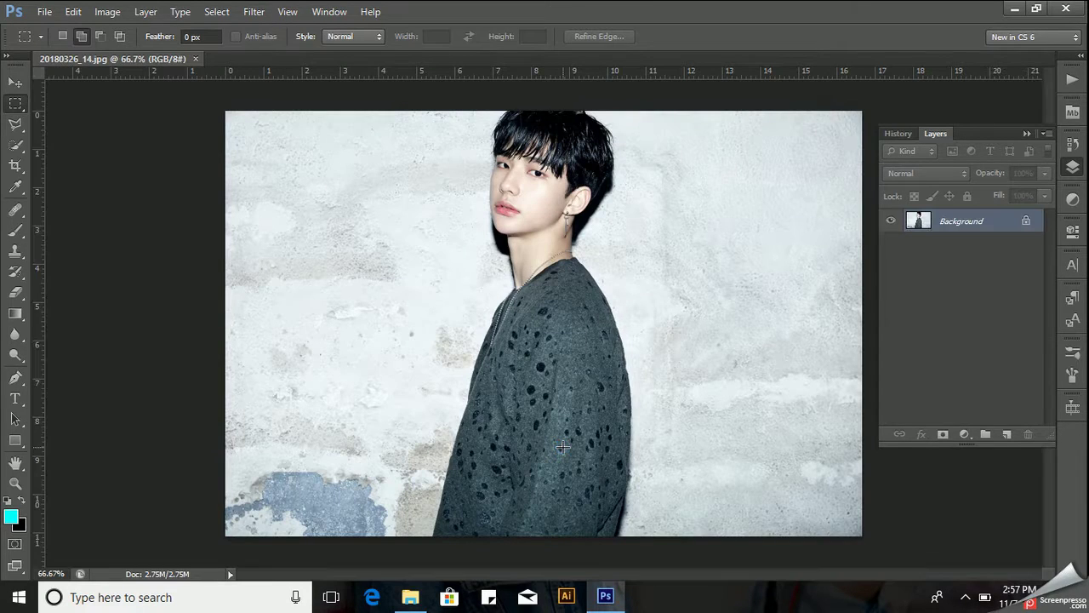
Duplicate the Background, make Layer 1 black and white at default settings, and duplicate it again
{"action": "key", "text": "ctrl+j"}
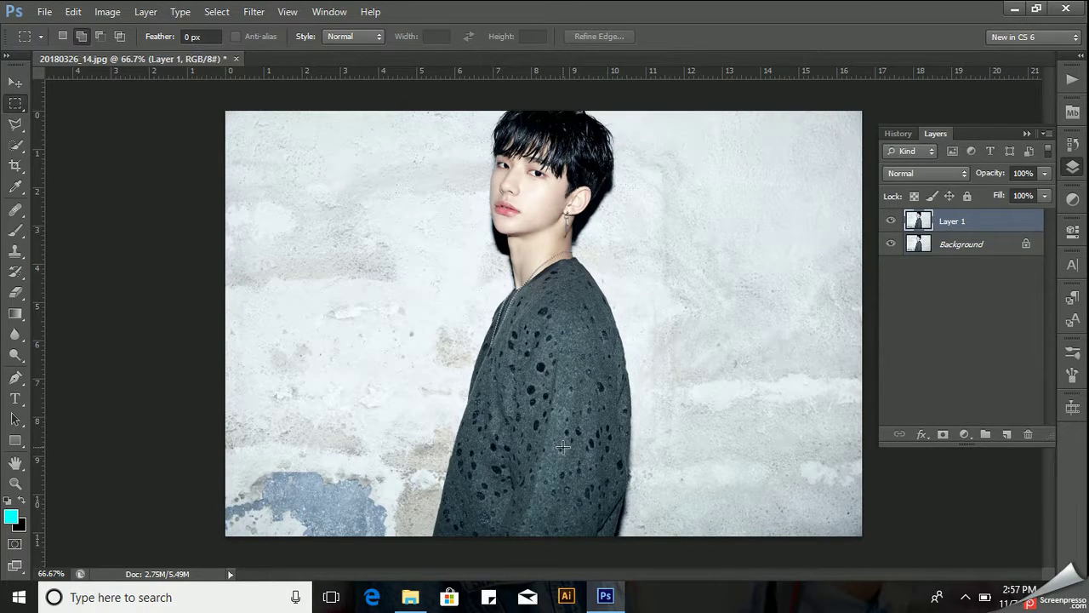
{"action": "left_click", "coordinate": [108, 12]}
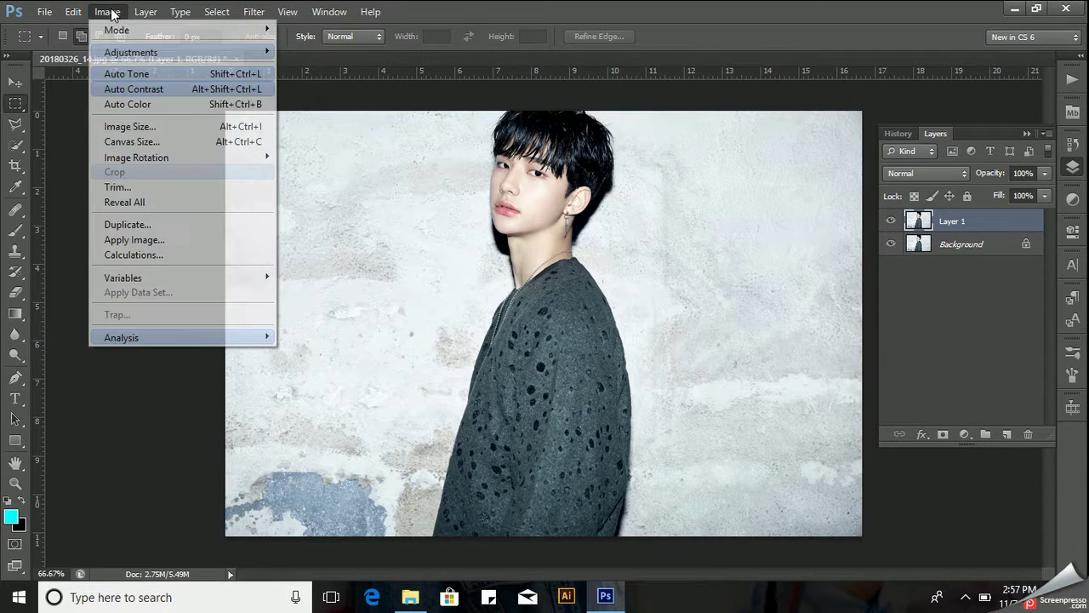
{"action": "mouse_move", "coordinate": [131, 52]}
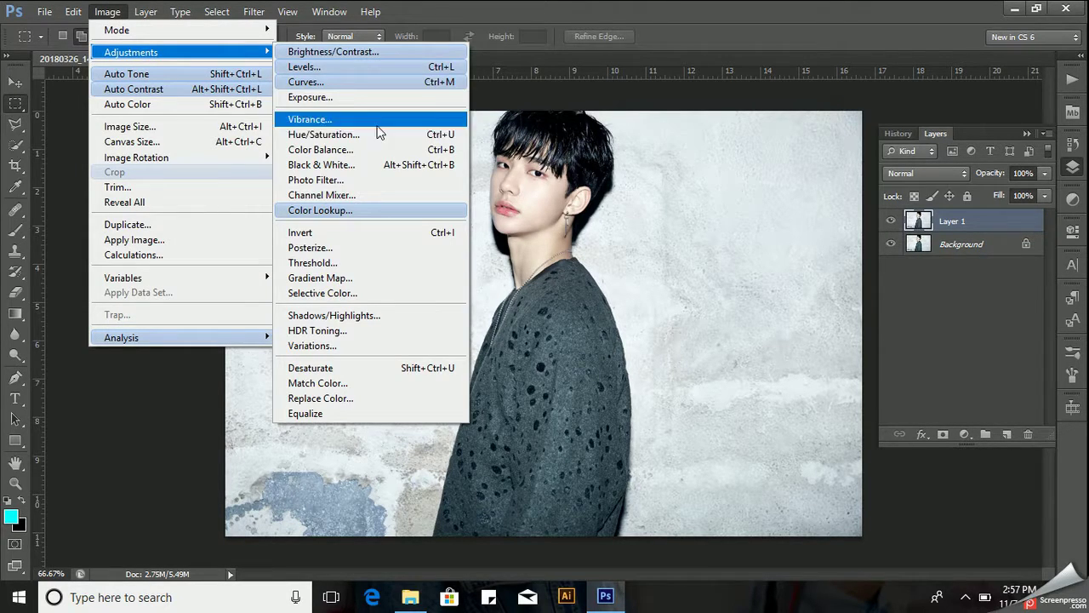
{"action": "left_click", "coordinate": [409, 161]}
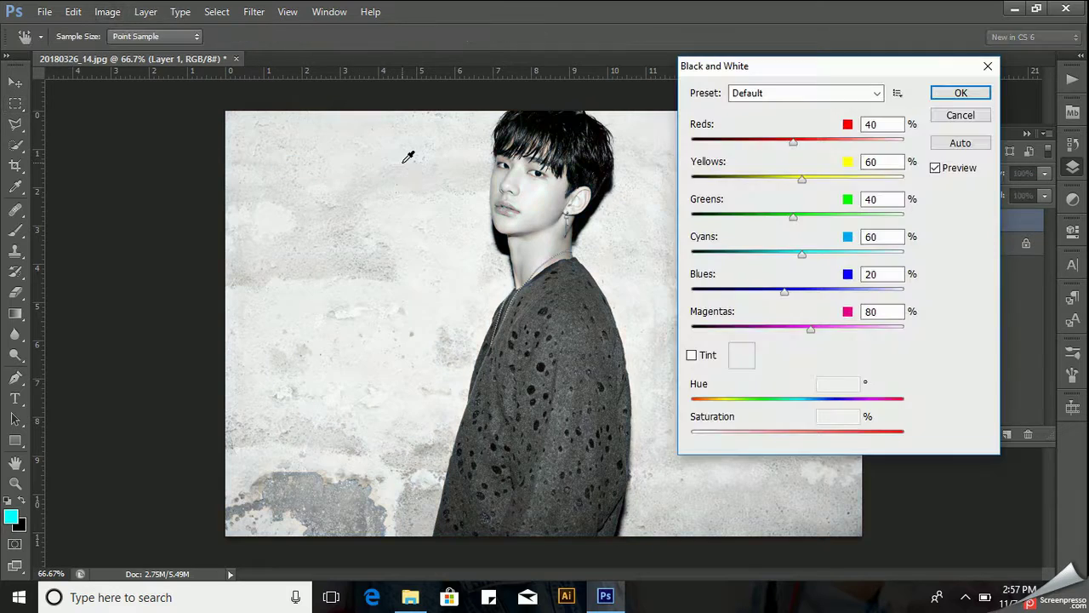
{"action": "left_click", "coordinate": [960, 92]}
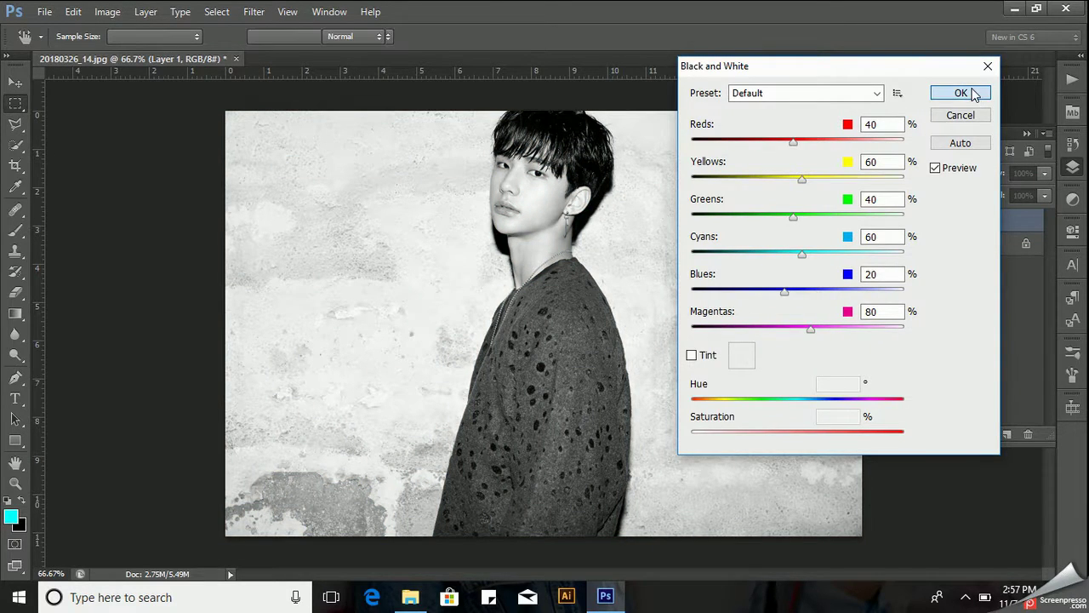
{"action": "key", "text": "ctrl+j"}
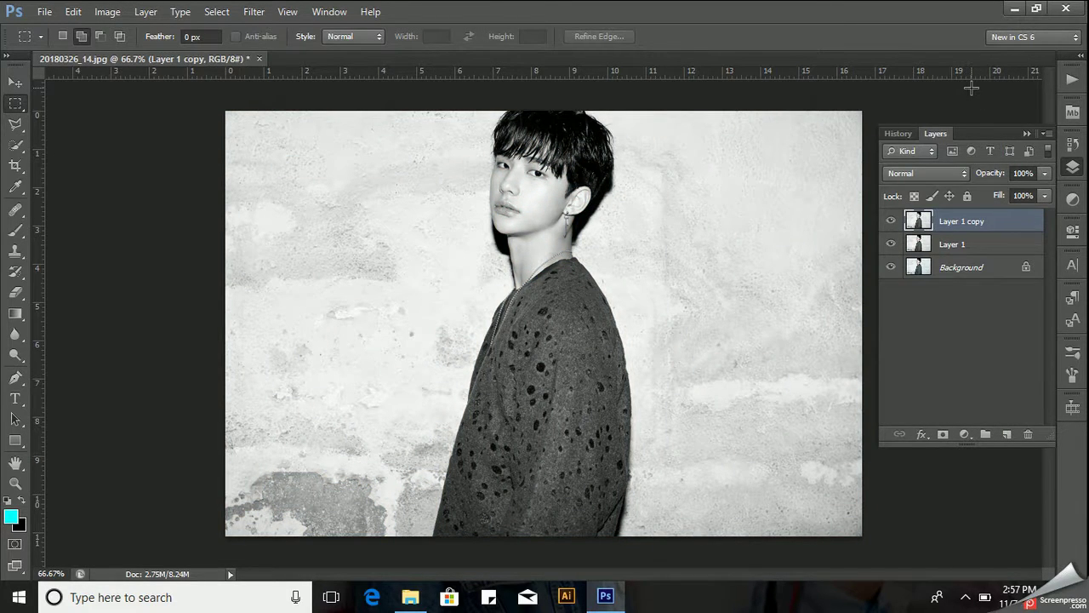
Turn off the R channel in Layer 1 copy's Blending Options
{"action": "left_click_drag", "start_coordinate": [925, 442], "coordinate": [923, 440]}
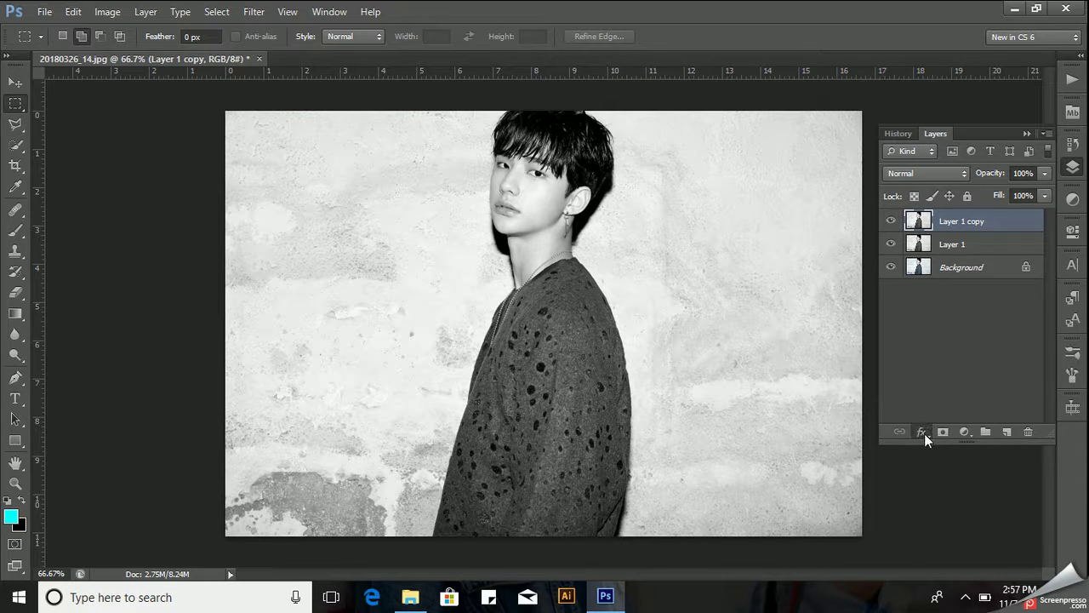
{"action": "left_click", "coordinate": [924, 433]}
{"action": "left_click", "coordinate": [989, 235]}
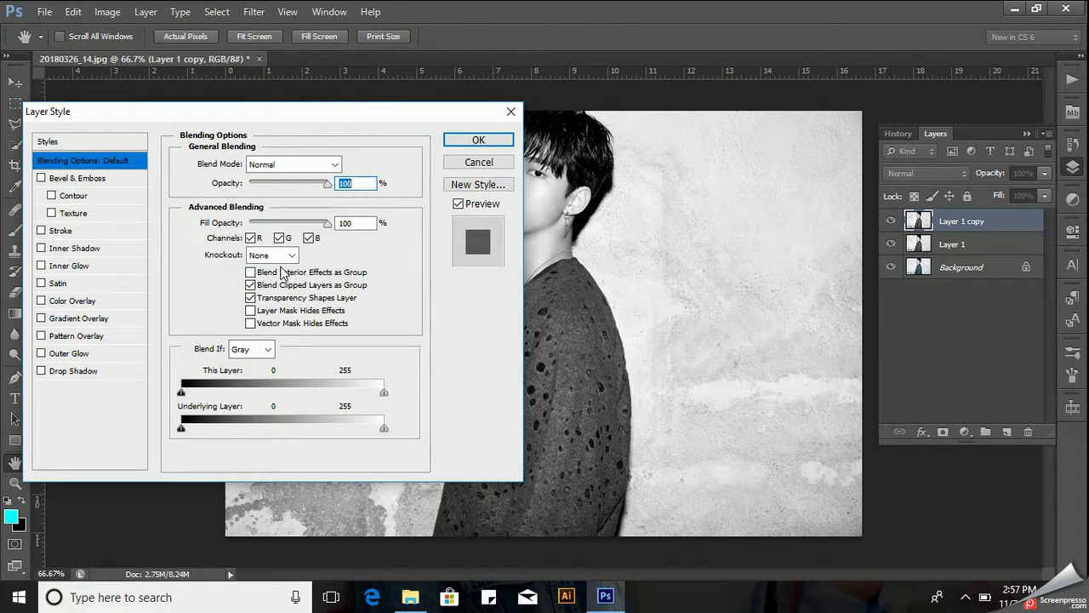
{"action": "left_click", "coordinate": [250, 238]}
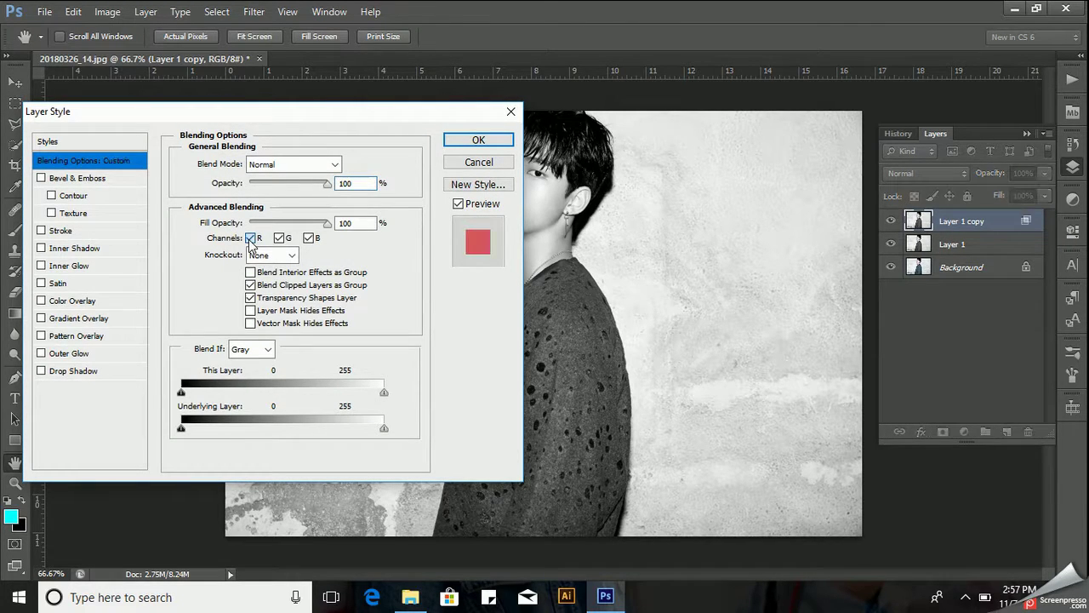
{"action": "left_click", "coordinate": [475, 141]}
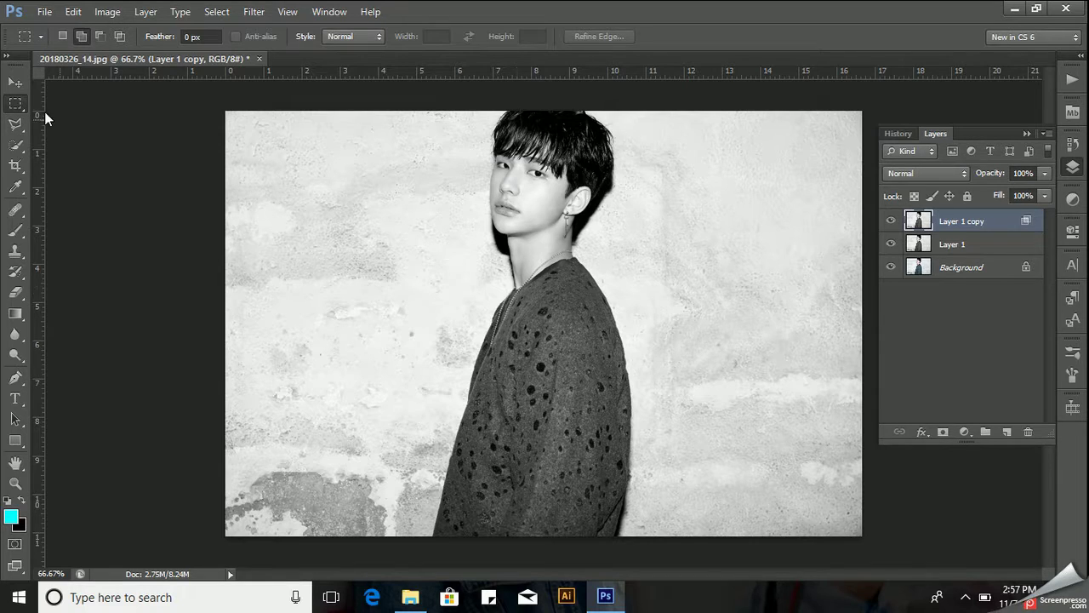
Nudge Layer 1 copy about 0.25 in right, then pick up scanlines08 from File Explorer
{"action": "left_click", "coordinate": [17, 82]}
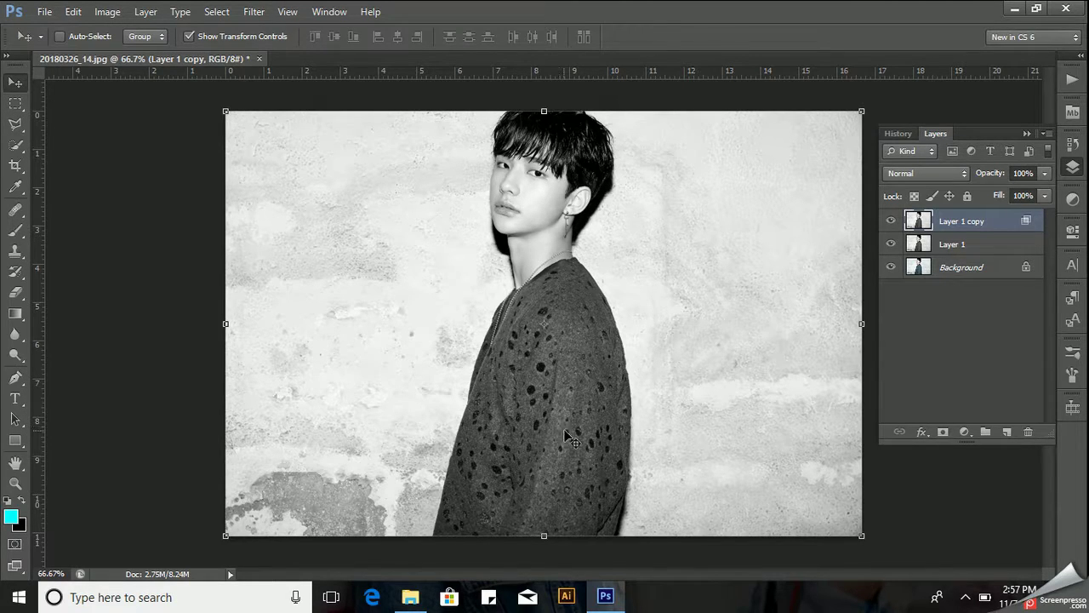
{"action": "left_click_drag", "start_coordinate": [569, 434], "coordinate": [577, 436]}
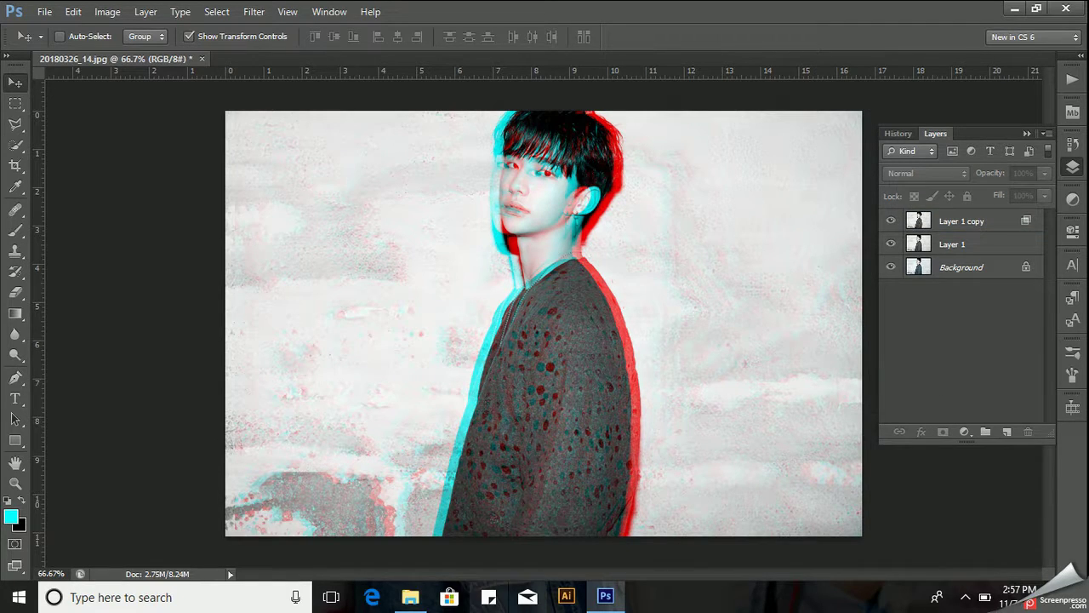
{"action": "left_click", "coordinate": [412, 598]}
{"action": "left_click_drag", "start_coordinate": [928, 443], "coordinate": [619, 579]}
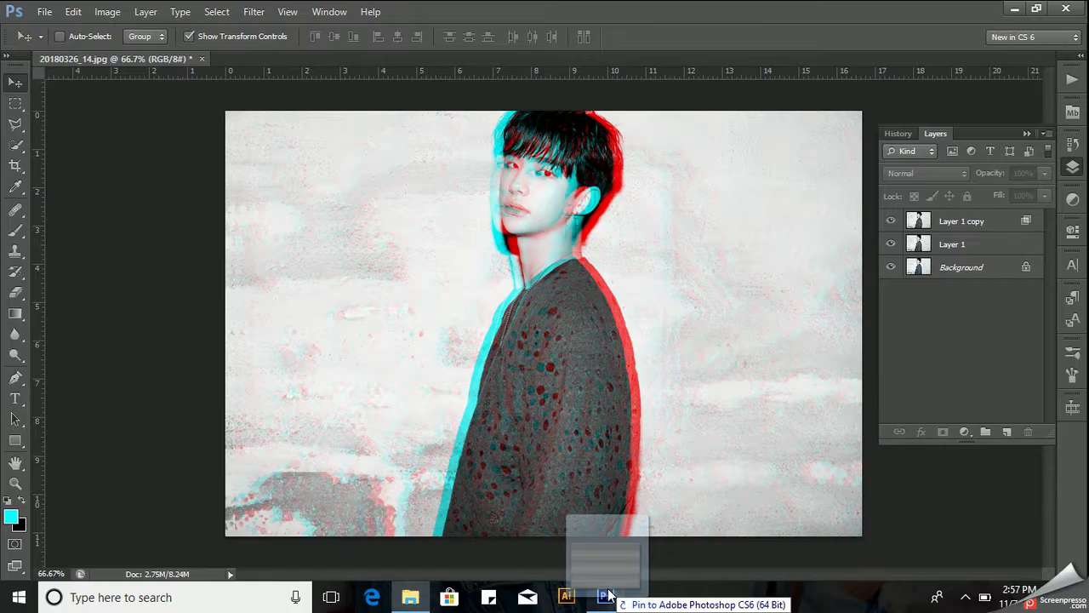
Place scanlines08 into the portrait and scale it to cover the whole canvas
{"action": "left_click_drag", "start_coordinate": [618, 579], "coordinate": [607, 462]}
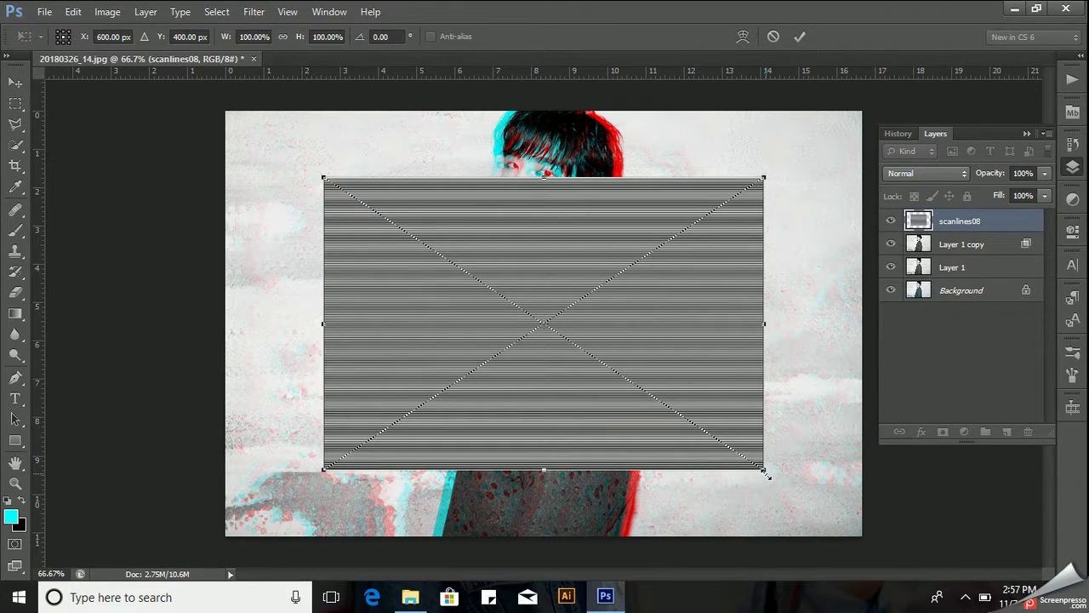
{"action": "left_click_drag", "start_coordinate": [766, 474], "coordinate": [880, 547]}
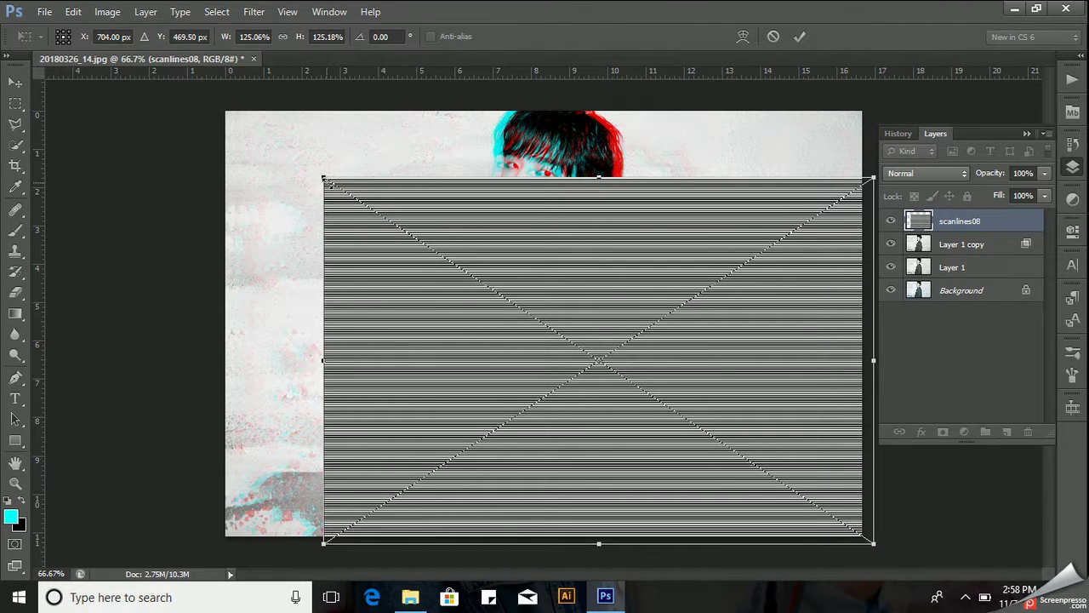
{"action": "left_click_drag", "start_coordinate": [321, 177], "coordinate": [219, 107]}
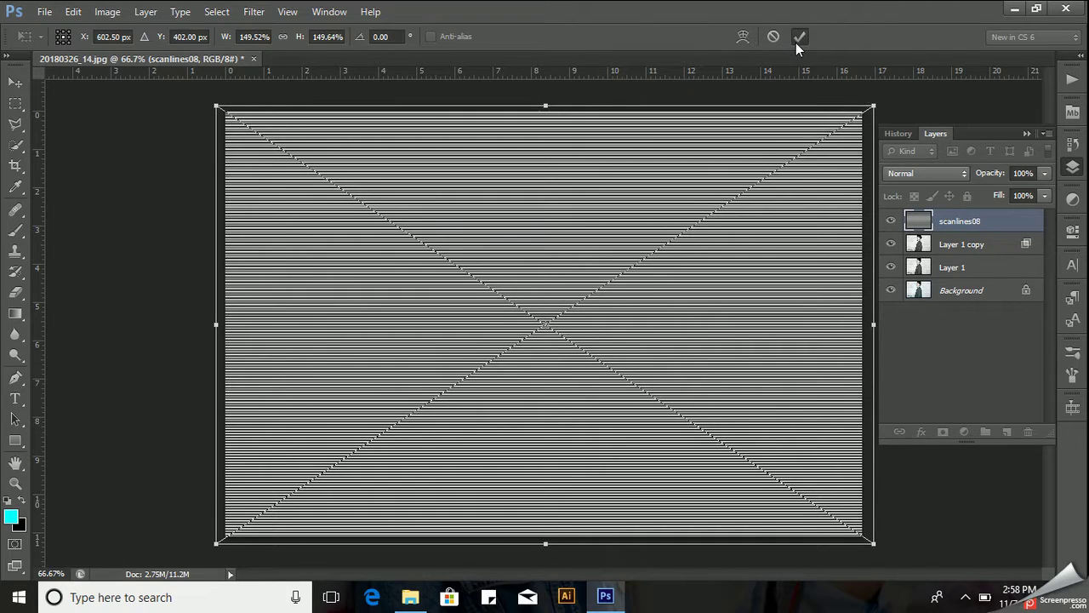
{"action": "left_click", "coordinate": [798, 37]}
Set scanlines08 to Lighten at 68% opacity, then select it with Layer 1 copy and Layer 1
{"action": "left_click", "coordinate": [948, 170]}
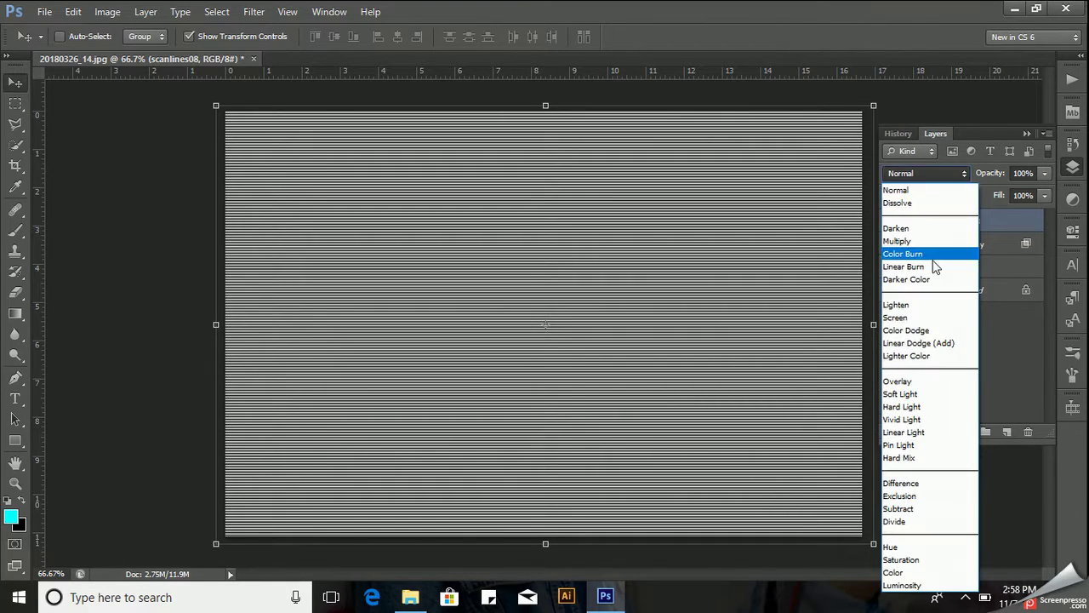
{"action": "left_click", "coordinate": [933, 305]}
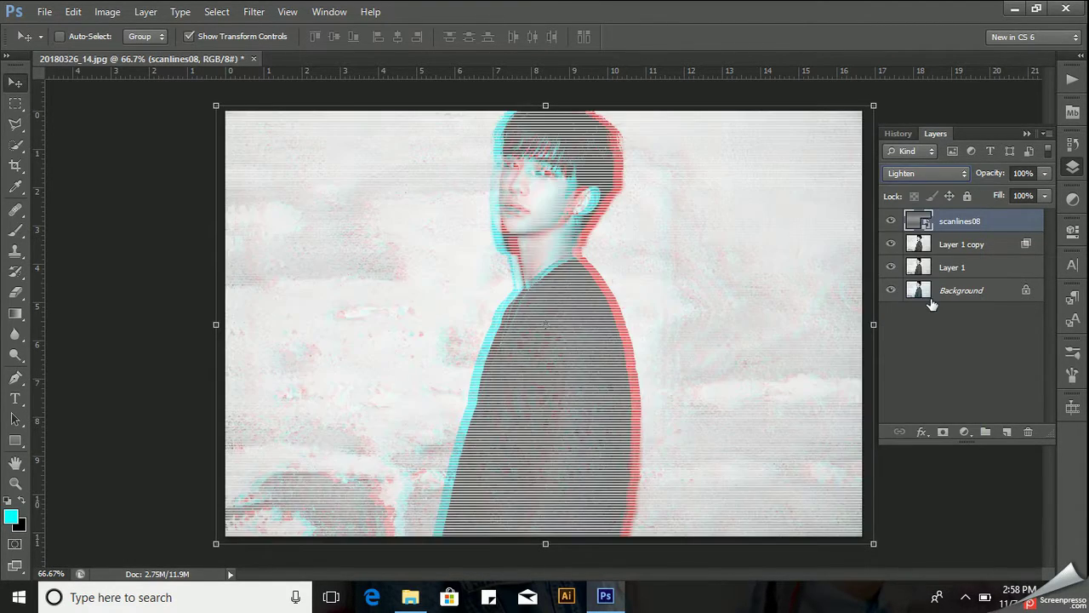
{"action": "left_click", "coordinate": [1043, 181]}
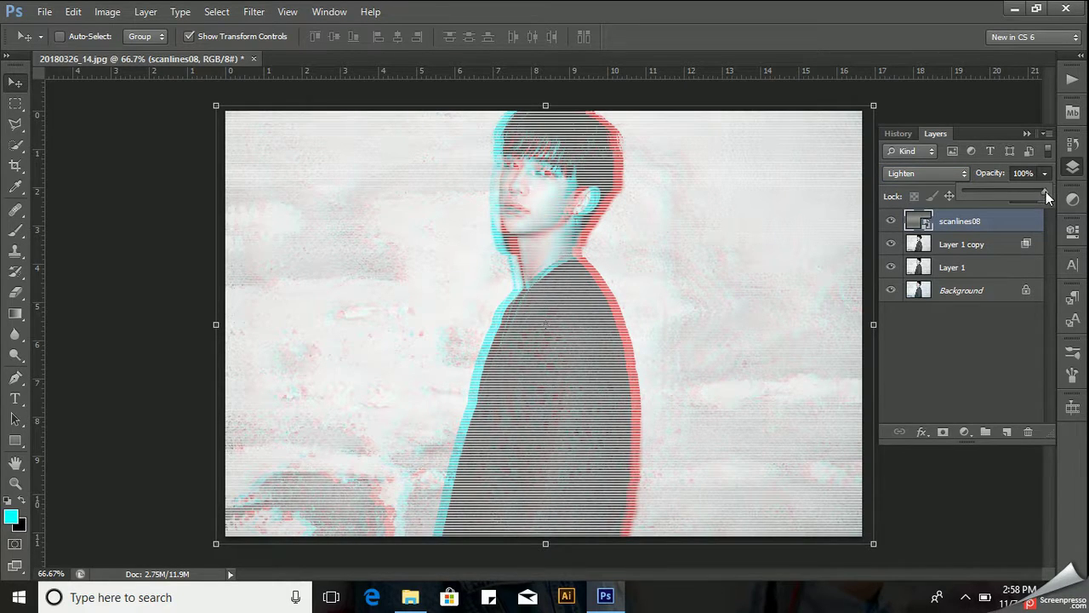
{"action": "left_click_drag", "start_coordinate": [1027, 194], "coordinate": [1022, 193]}
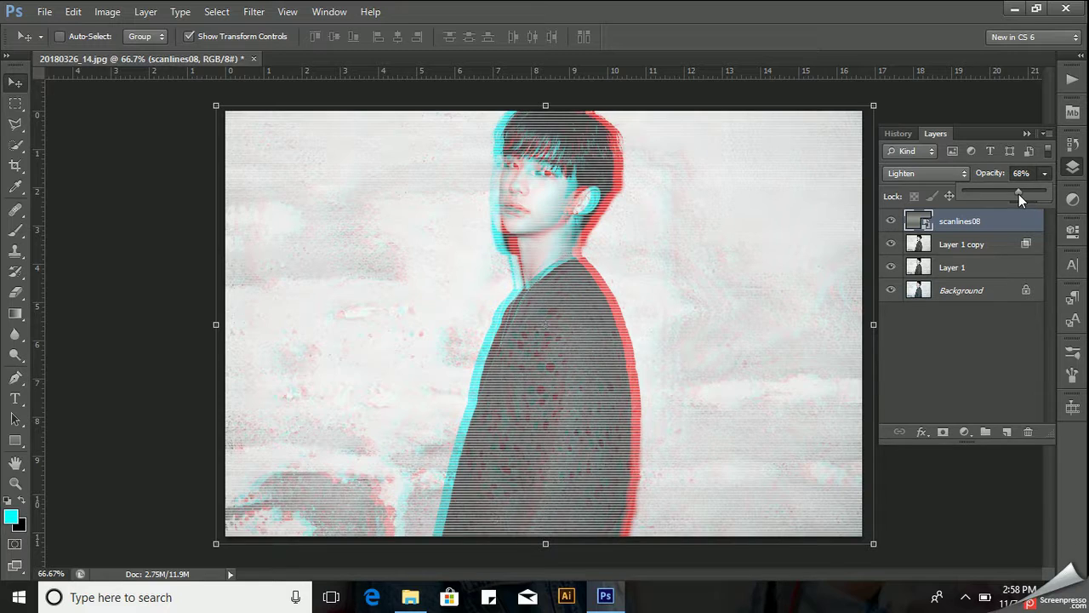
{"action": "left_click", "coordinate": [1026, 134]}
{"action": "left_click", "coordinate": [1073, 167]}
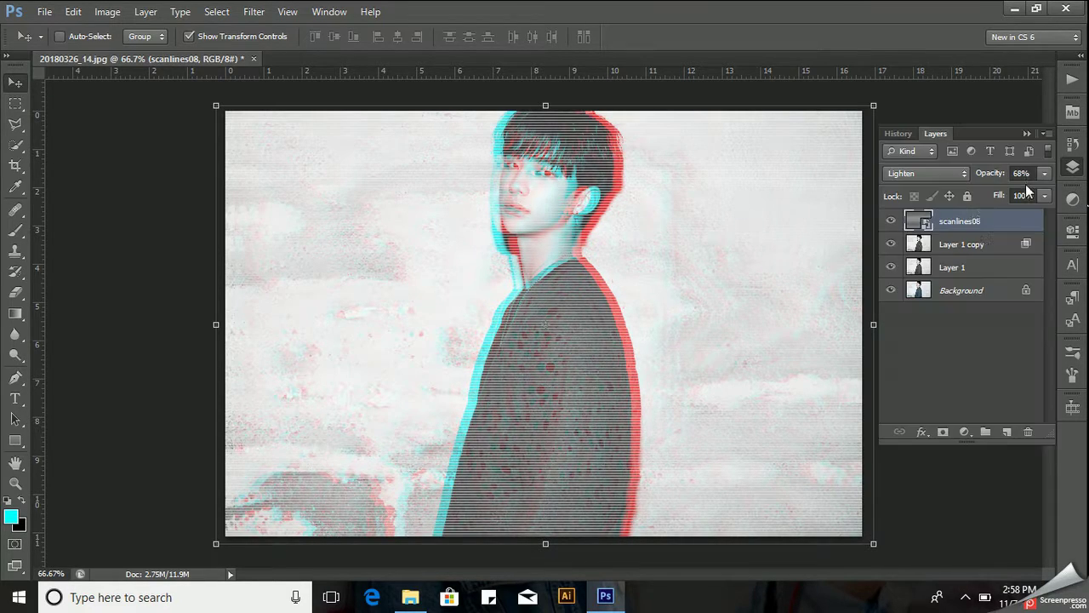
{"action": "left_click", "coordinate": [961, 269], "text": "shift"}
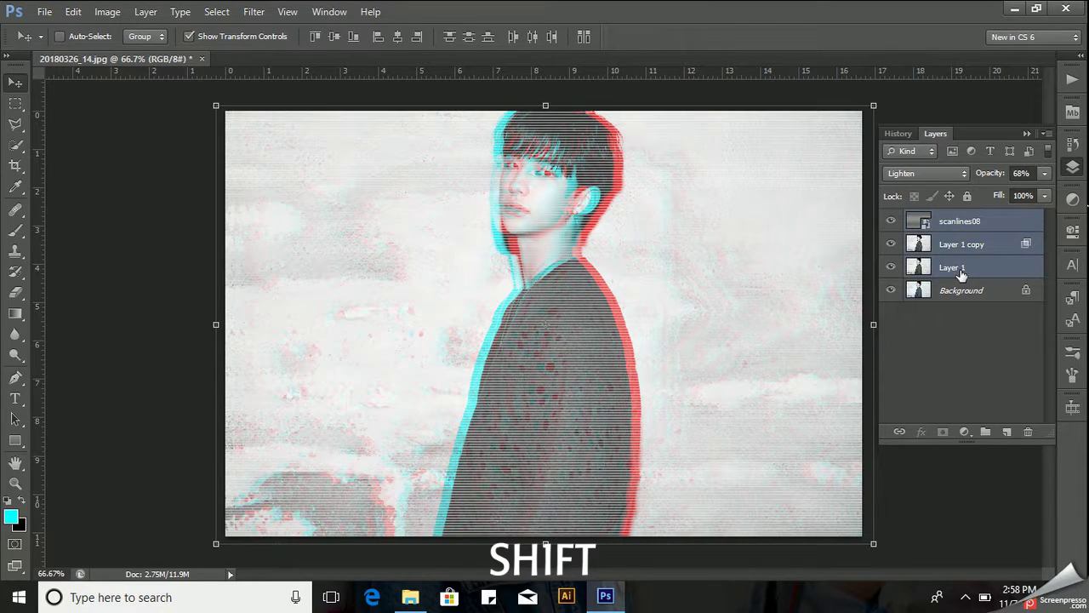
Group the three layers as Group 1, duplicate the group, and merge the copy into Group 1 copy
{"action": "key", "text": "ctrl+g"}
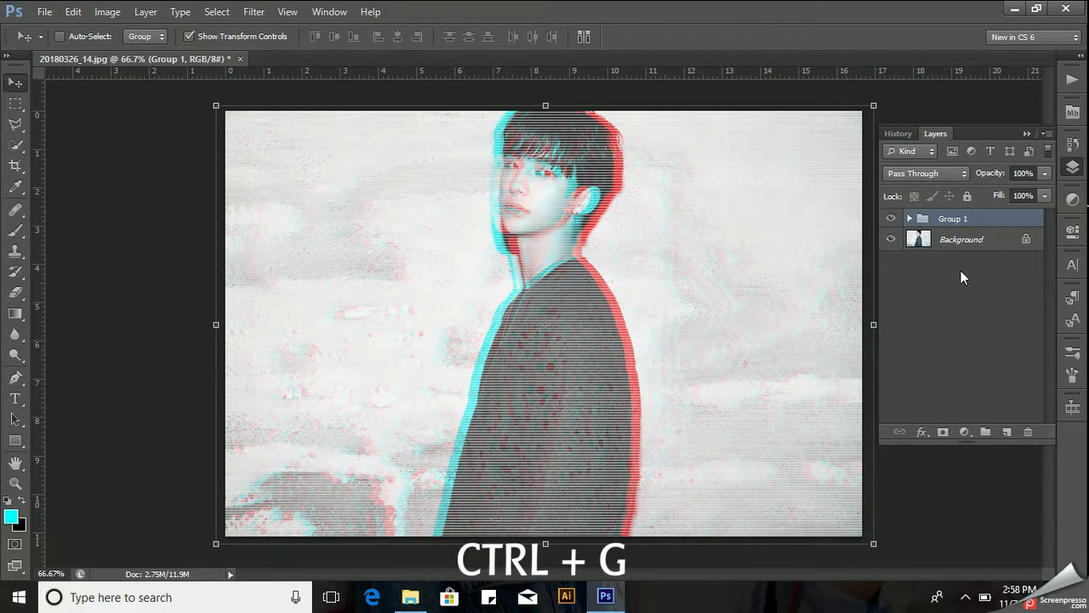
{"action": "key", "text": "ctrl+j"}
{"action": "key", "text": "ctrl+e"}
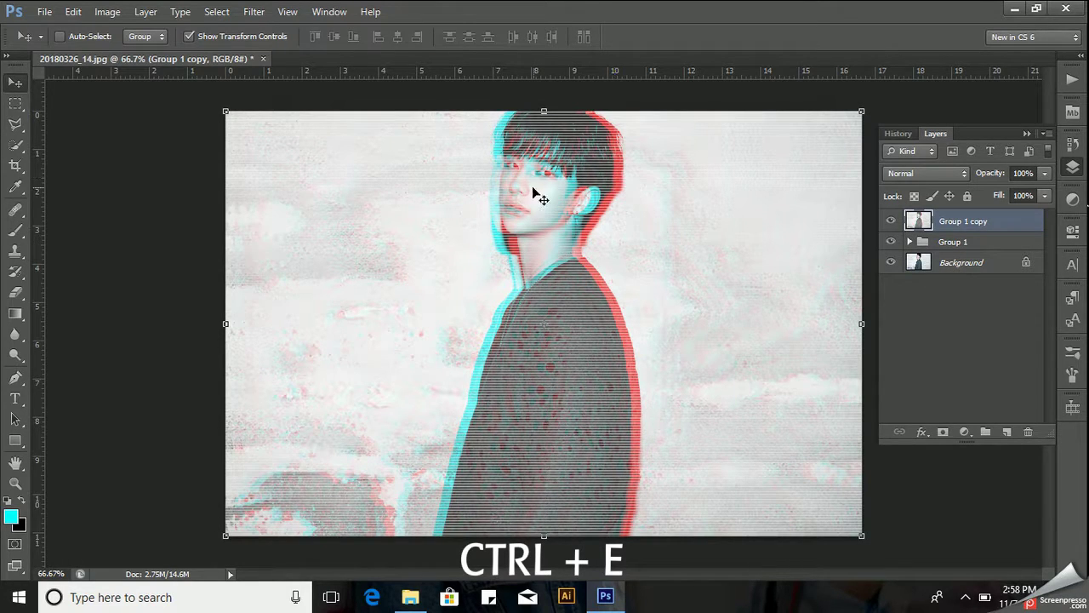
{"action": "left_click", "coordinate": [15, 102]}
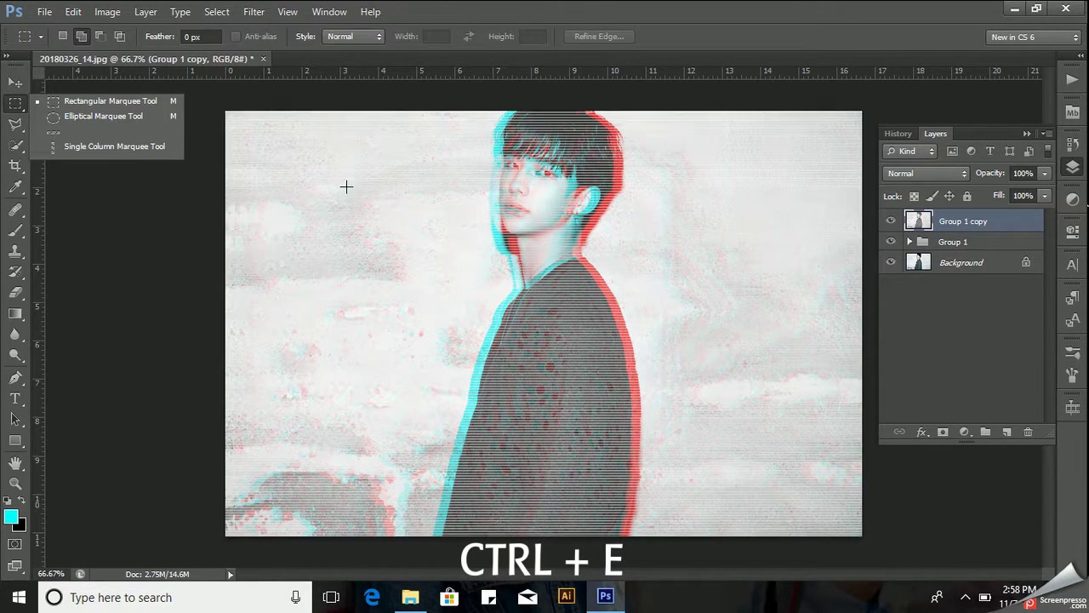
{"action": "left_click", "coordinate": [163, 108]}
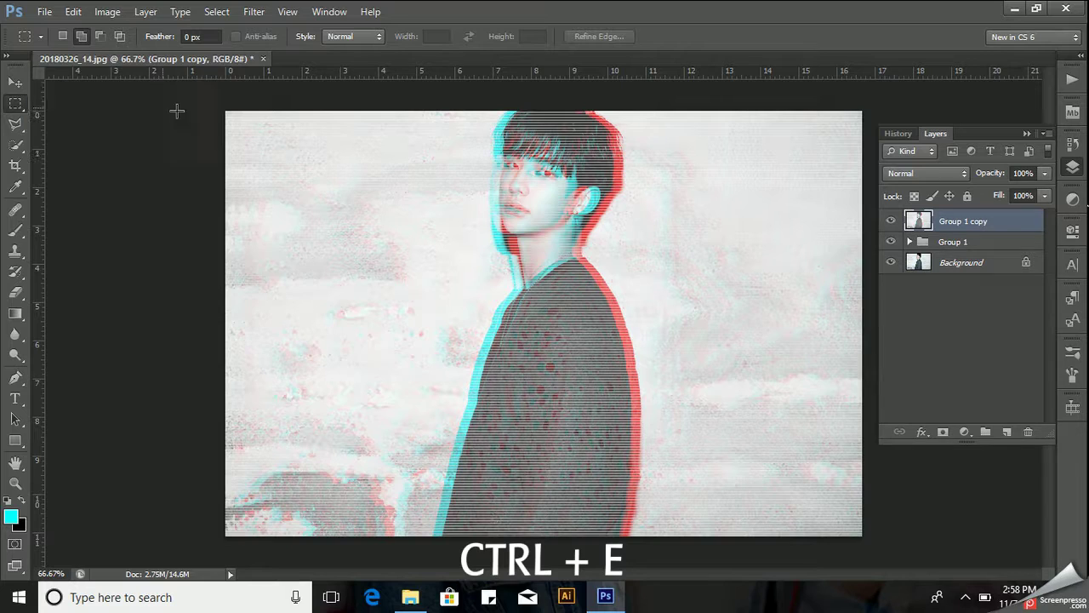
Offset thin strips across the face, neck (right), hair (left) and image bottom (right)
{"action": "mouse_move", "coordinate": [489, 216]}
{"action": "left_mouse_down"}
{"action": "mouse_move", "coordinate": [620, 212]}
{"action": "mouse_move", "coordinate": [606, 217]}
{"action": "left_mouse_up"}
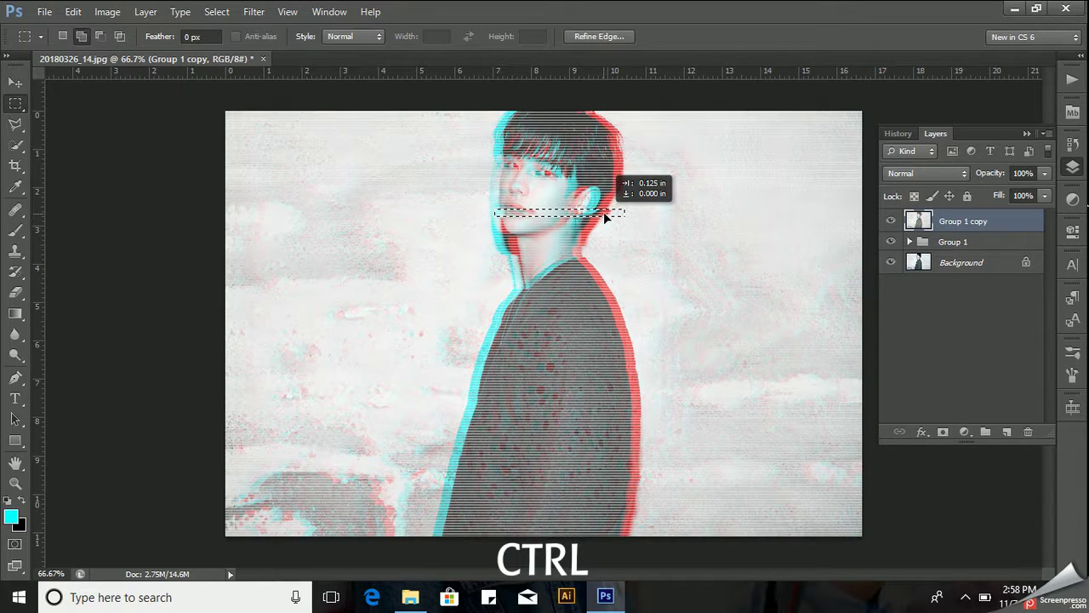
{"action": "key", "text": "ctrl+d"}
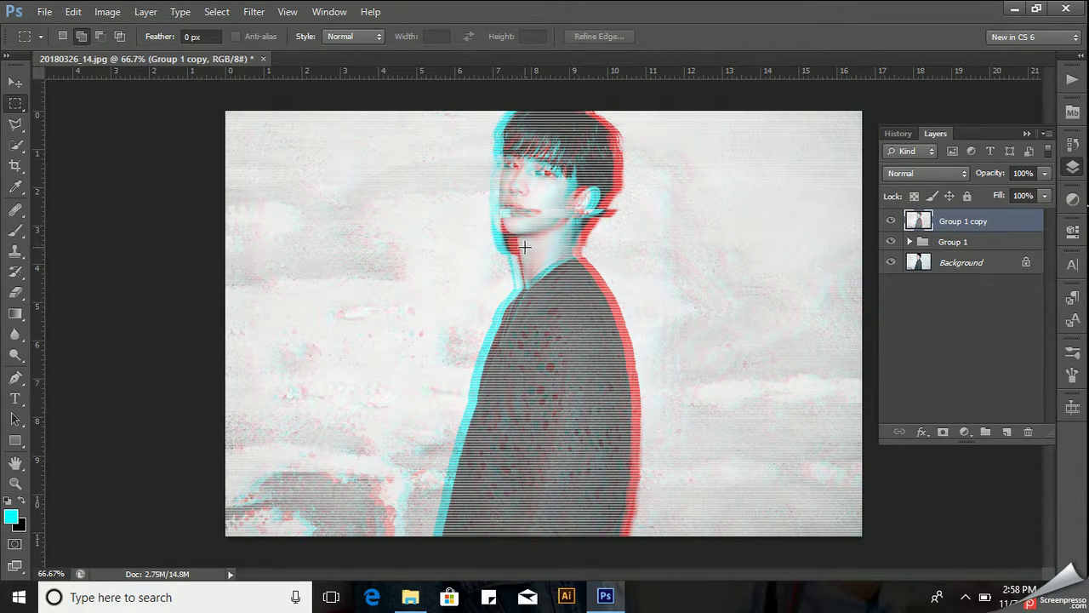
{"action": "left_click_drag", "start_coordinate": [507, 291], "coordinate": [633, 292]}
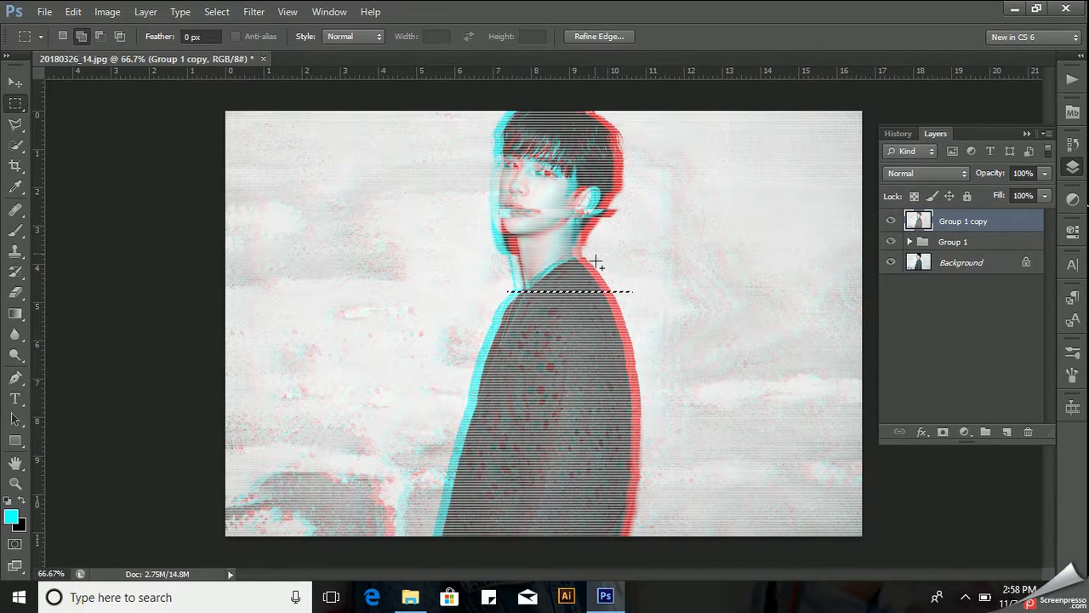
{"action": "left_click_drag", "start_coordinate": [604, 293], "coordinate": [612, 295]}
{"action": "key", "text": "ctrl+d"}
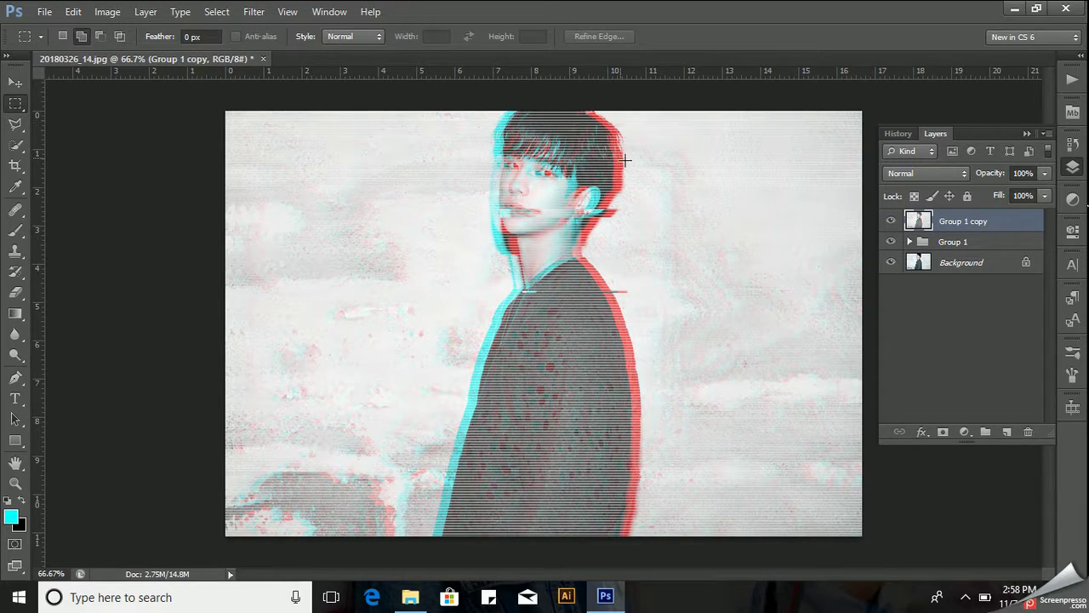
{"action": "left_click_drag", "start_coordinate": [625, 152], "coordinate": [475, 149]}
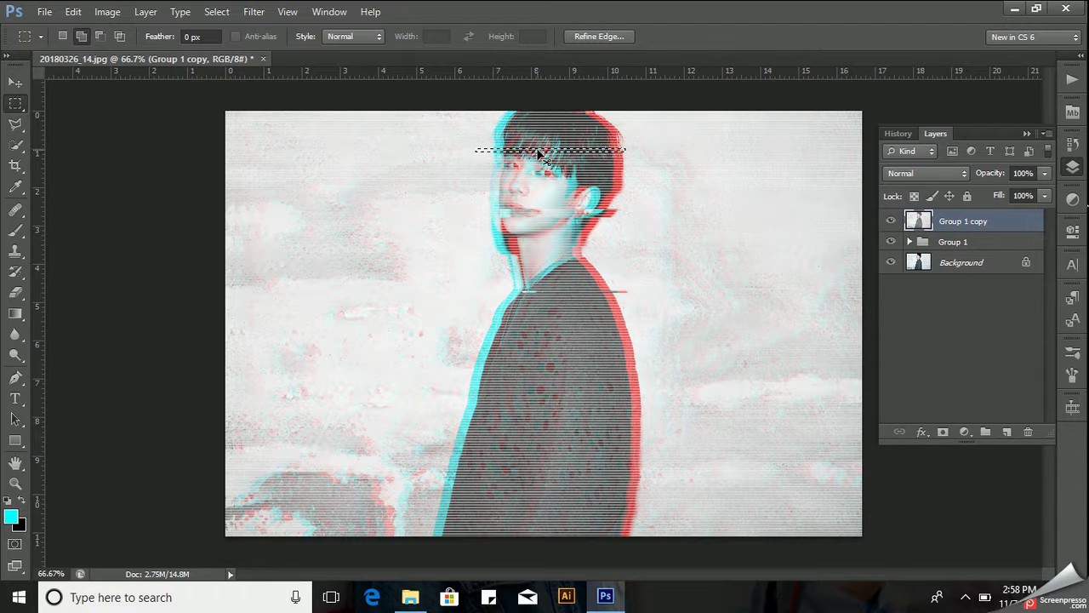
{"action": "left_click_drag", "start_coordinate": [537, 153], "coordinate": [527, 153]}
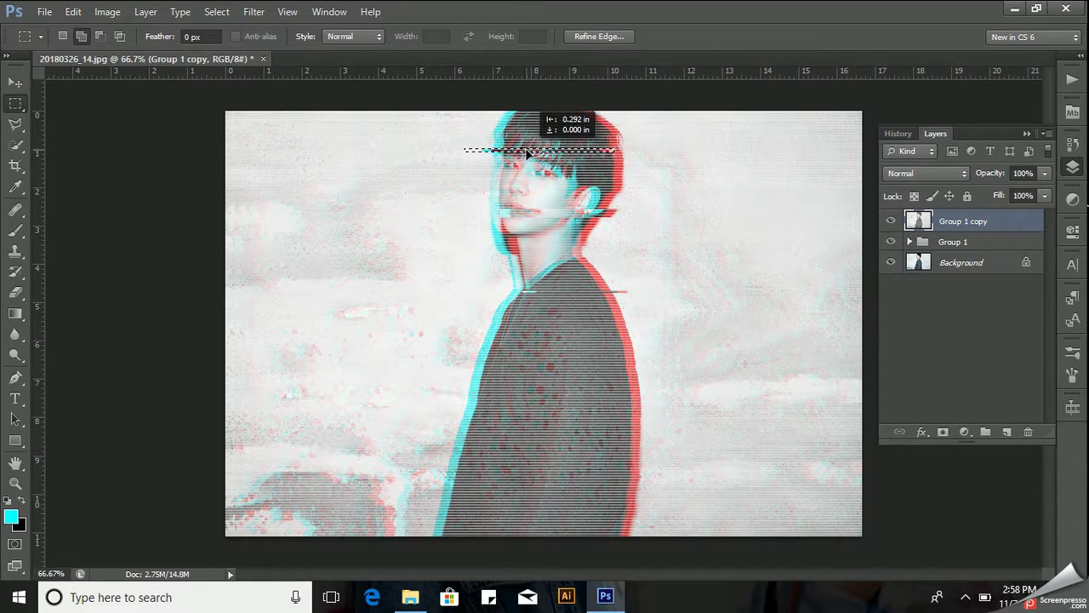
{"action": "key", "text": "ctrl+d"}
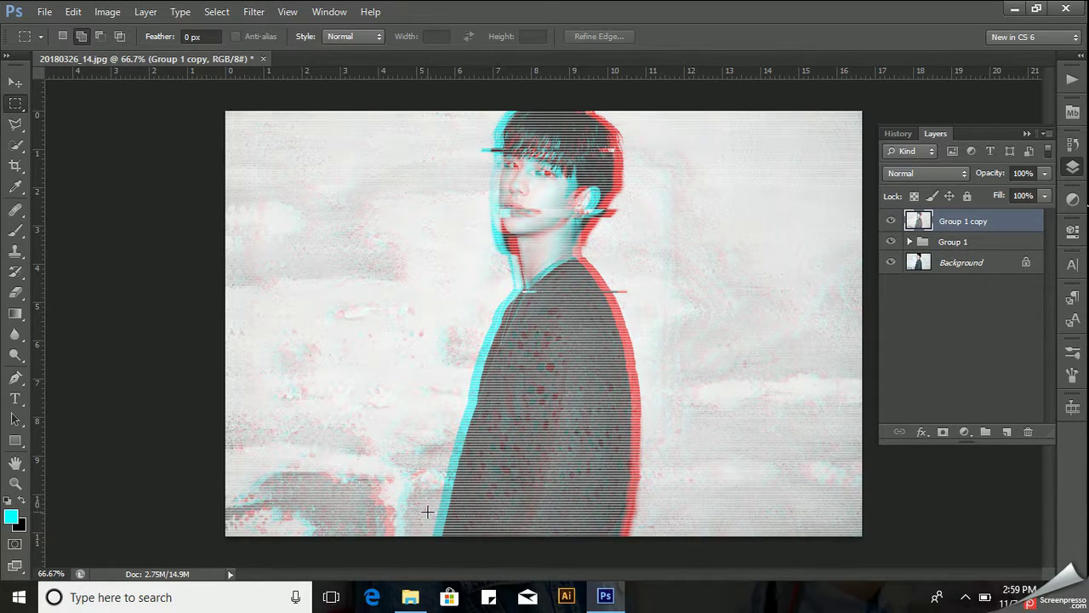
{"action": "left_click_drag", "start_coordinate": [427, 511], "coordinate": [655, 524]}
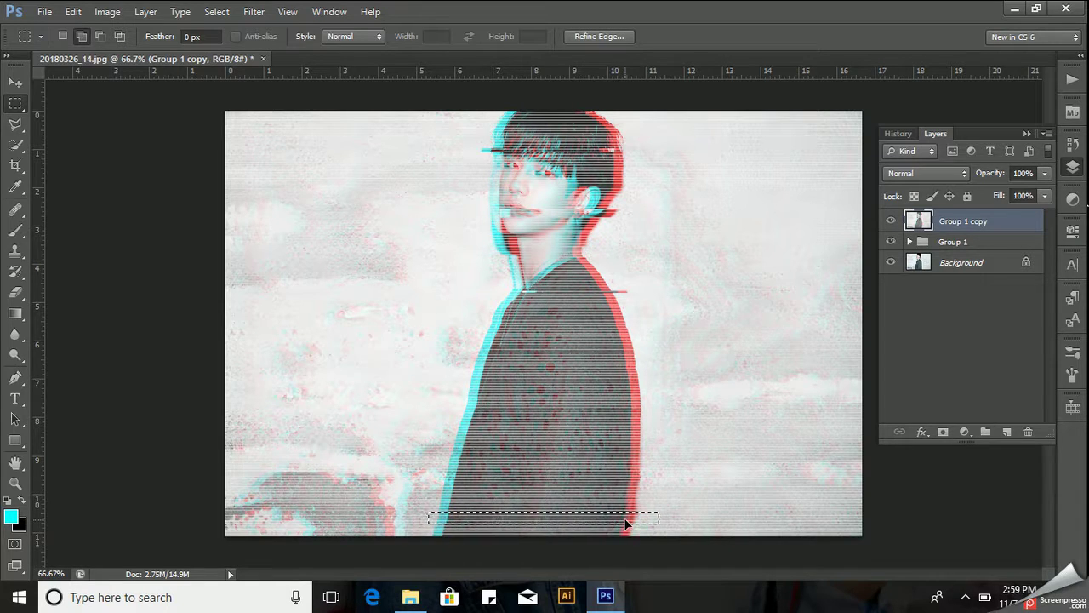
{"action": "left_click_drag", "start_coordinate": [623, 522], "coordinate": [637, 525]}
{"action": "key", "text": "ctrl+d"}
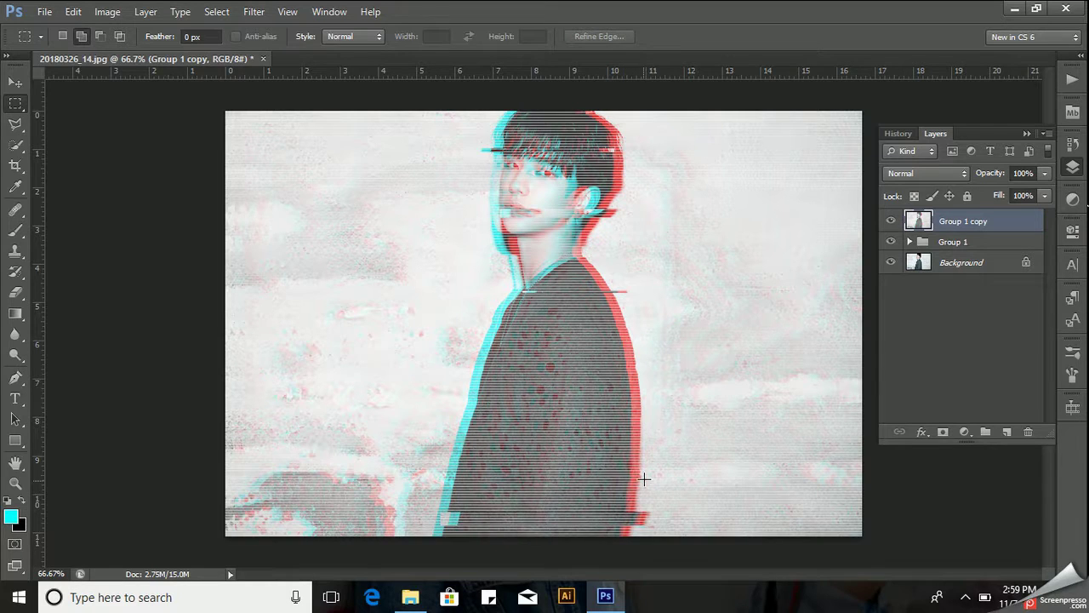
Offset more thin strips across the lower torso, body edges, mid torso and chest
{"action": "mouse_move", "coordinate": [640, 470]}
{"action": "left_mouse_down"}
{"action": "mouse_move", "coordinate": [439, 462]}
{"action": "mouse_move", "coordinate": [445, 469]}
{"action": "left_mouse_up"}
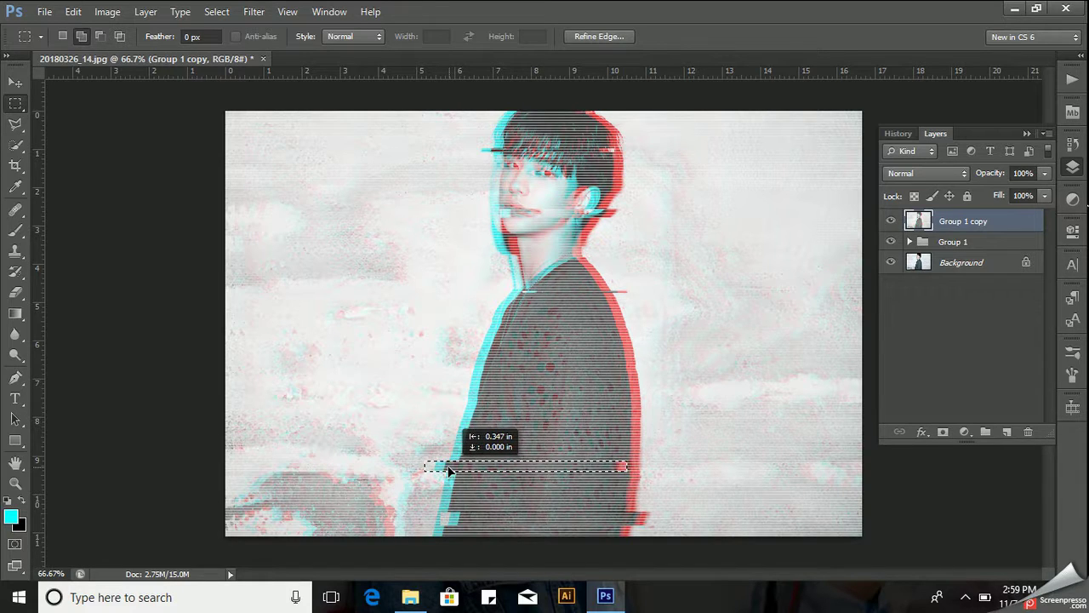
{"action": "left_click_drag", "start_coordinate": [445, 468], "coordinate": [446, 468]}
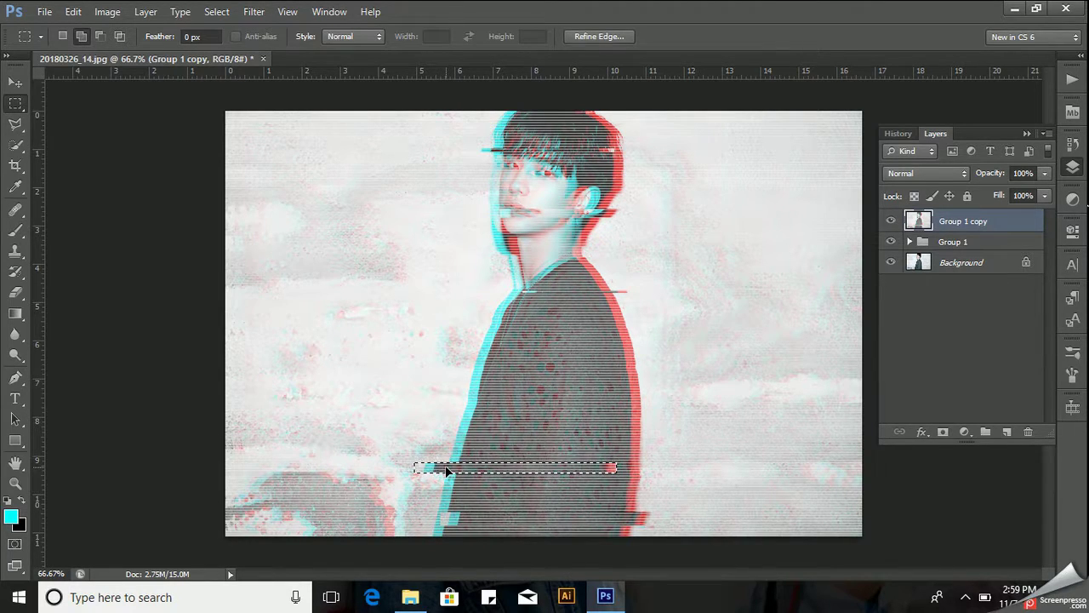
{"action": "key", "text": "ctrl+d"}
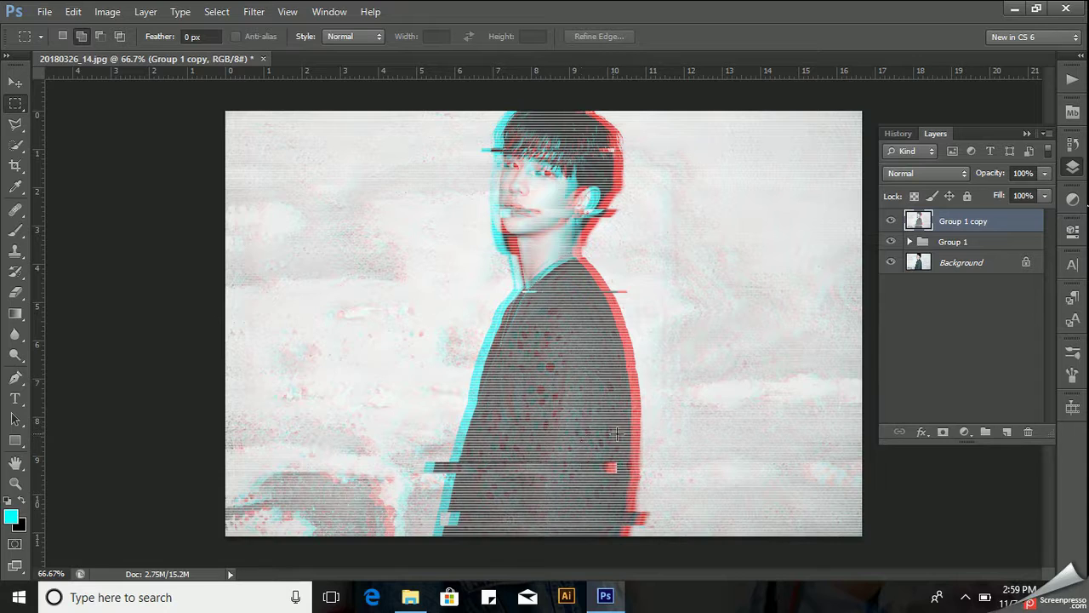
{"action": "left_click_drag", "start_coordinate": [622, 433], "coordinate": [652, 436]}
{"action": "key", "text": "ctrl+d"}
{"action": "left_click_drag", "start_coordinate": [509, 416], "coordinate": [435, 415]}
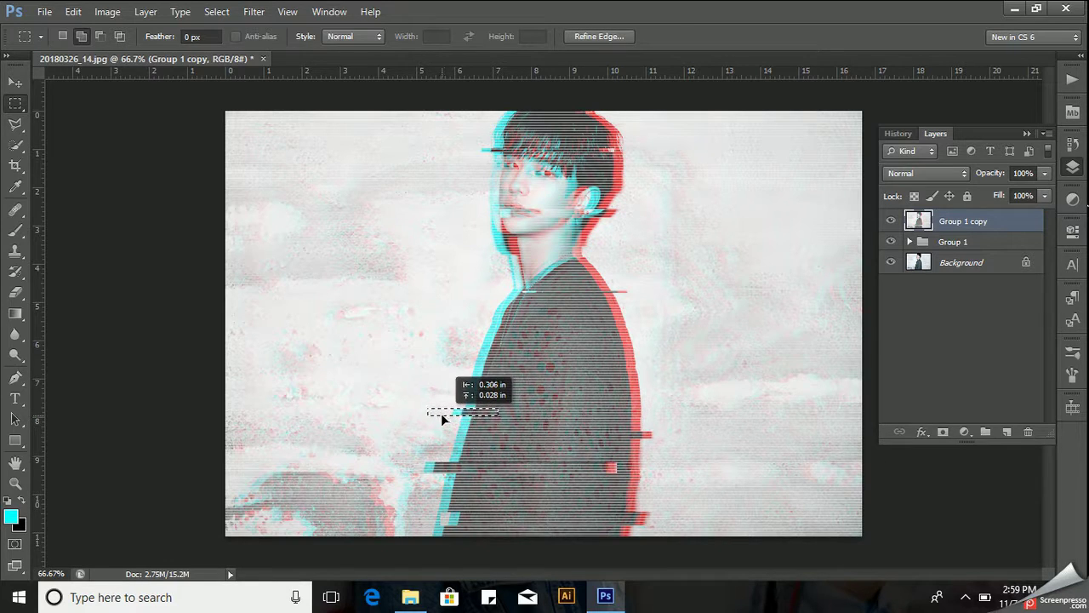
{"action": "key", "text": "ctrl+d"}
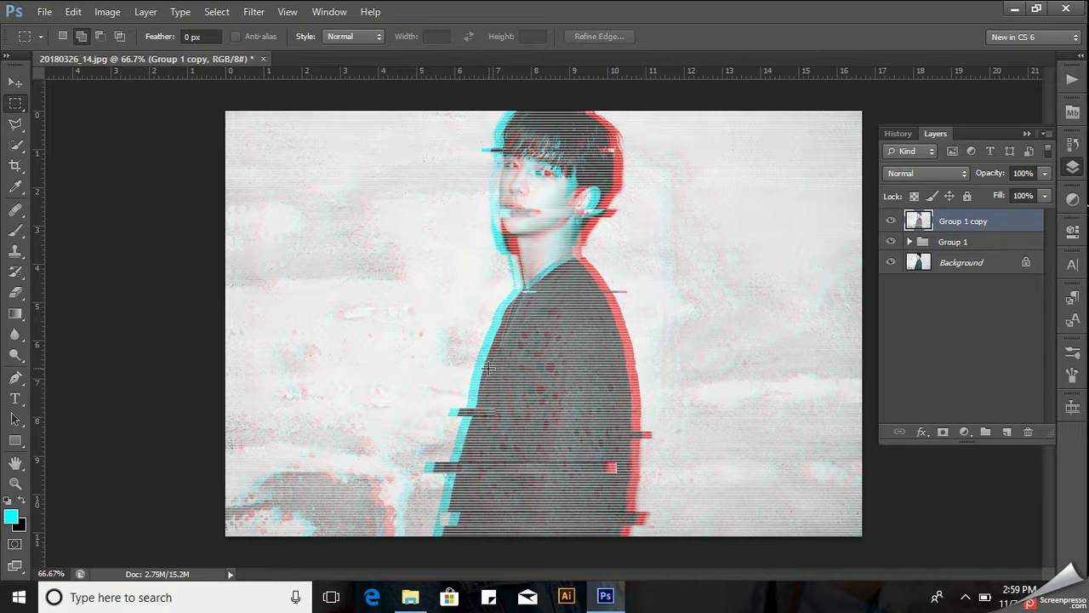
{"action": "left_click_drag", "start_coordinate": [484, 363], "coordinate": [635, 372]}
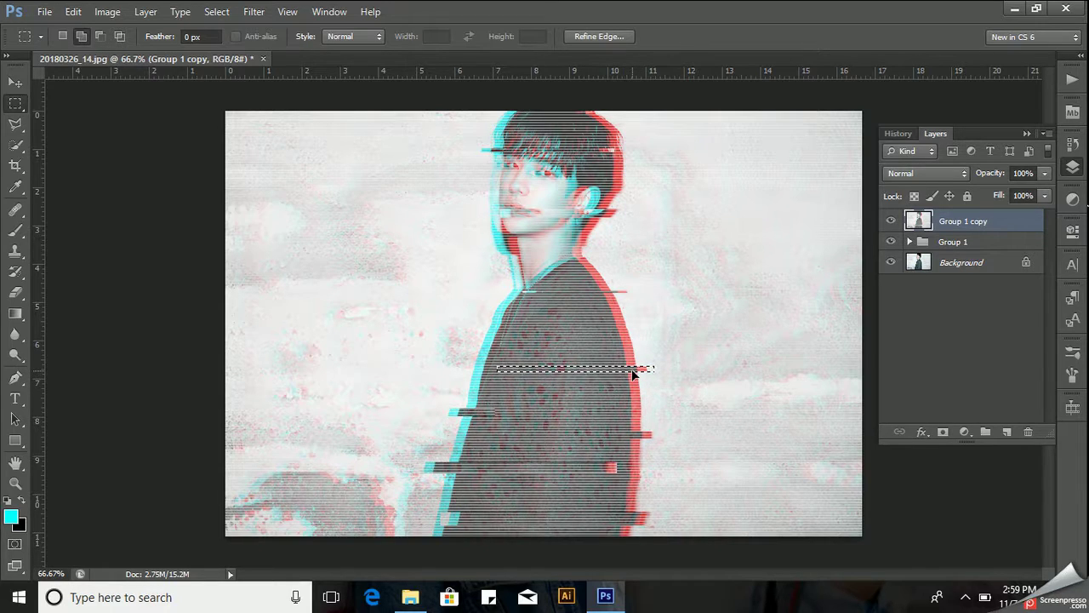
{"action": "key", "text": "ctrl+d"}
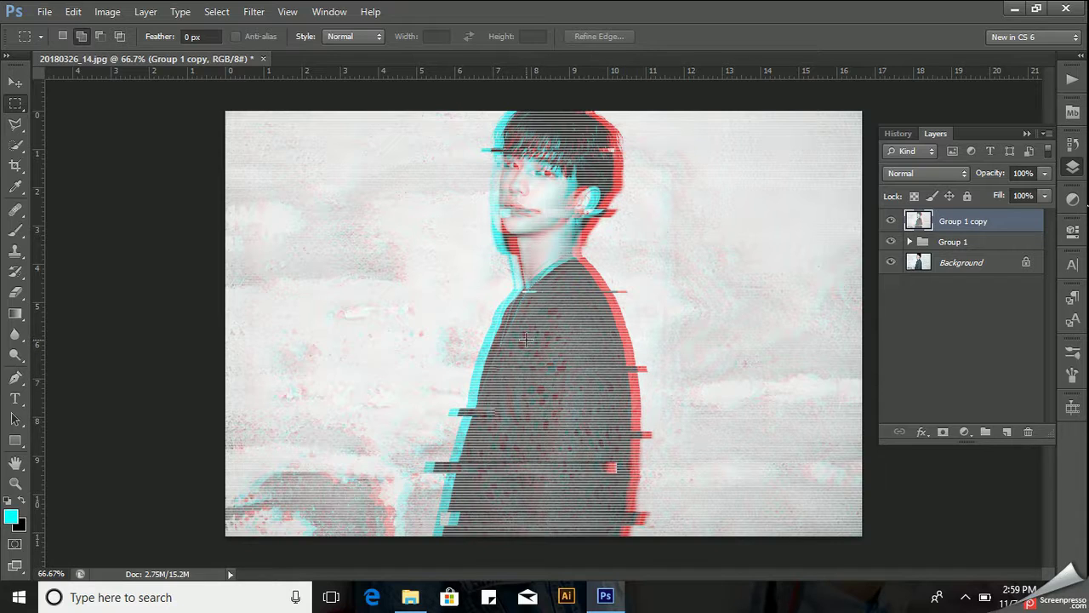
{"action": "left_click_drag", "start_coordinate": [527, 338], "coordinate": [473, 341]}
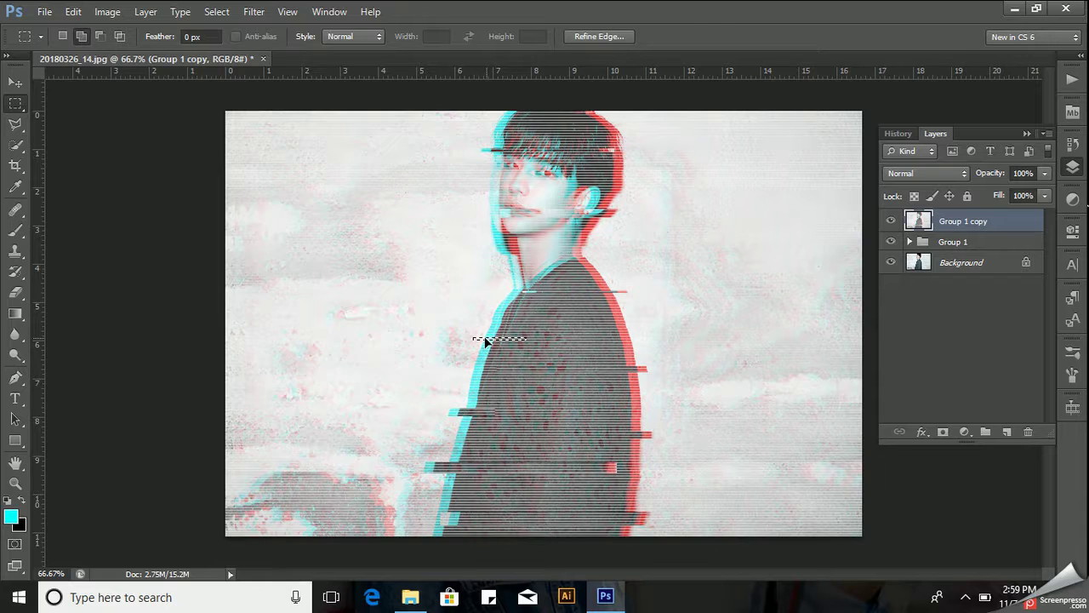
{"action": "left_click_drag", "start_coordinate": [486, 341], "coordinate": [479, 336]}
{"action": "key", "text": "ctrl+d"}
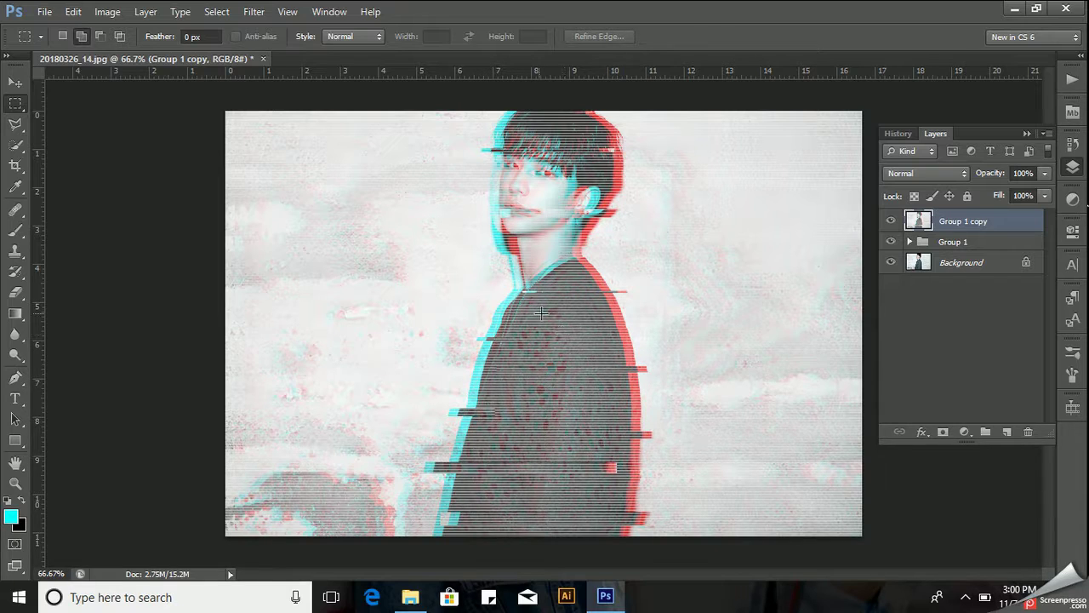
{"action": "left_click_drag", "start_coordinate": [540, 313], "coordinate": [639, 317]}
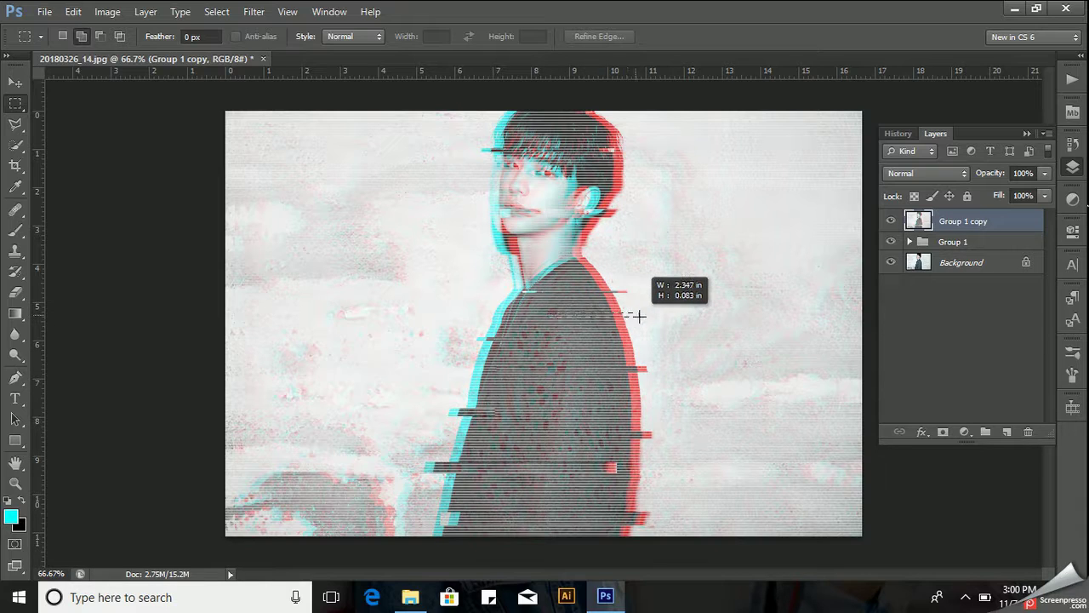
{"action": "left_click_drag", "start_coordinate": [639, 317], "coordinate": [622, 318]}
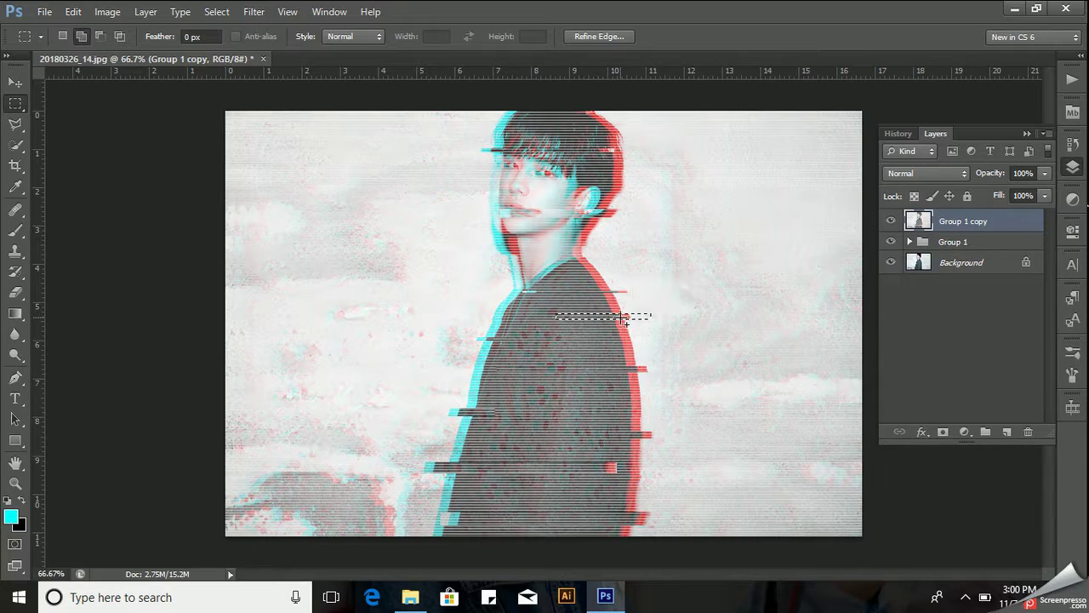
{"action": "left_click", "coordinate": [622, 317]}
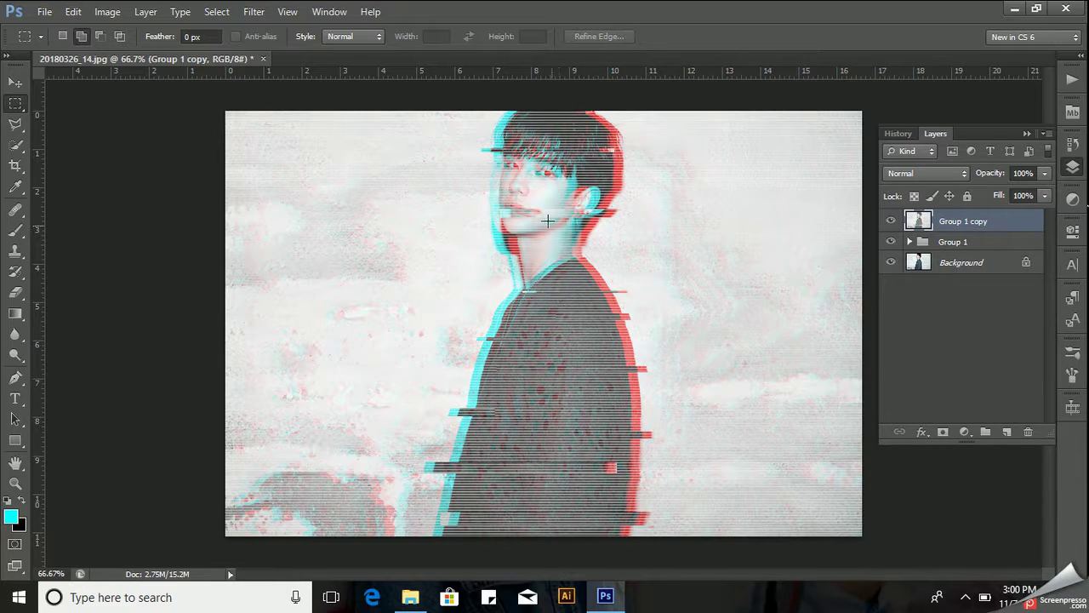
Shift extra thin strips near the face (left), hair (right) and neck (right)
{"action": "left_click_drag", "start_coordinate": [534, 183], "coordinate": [473, 185]}
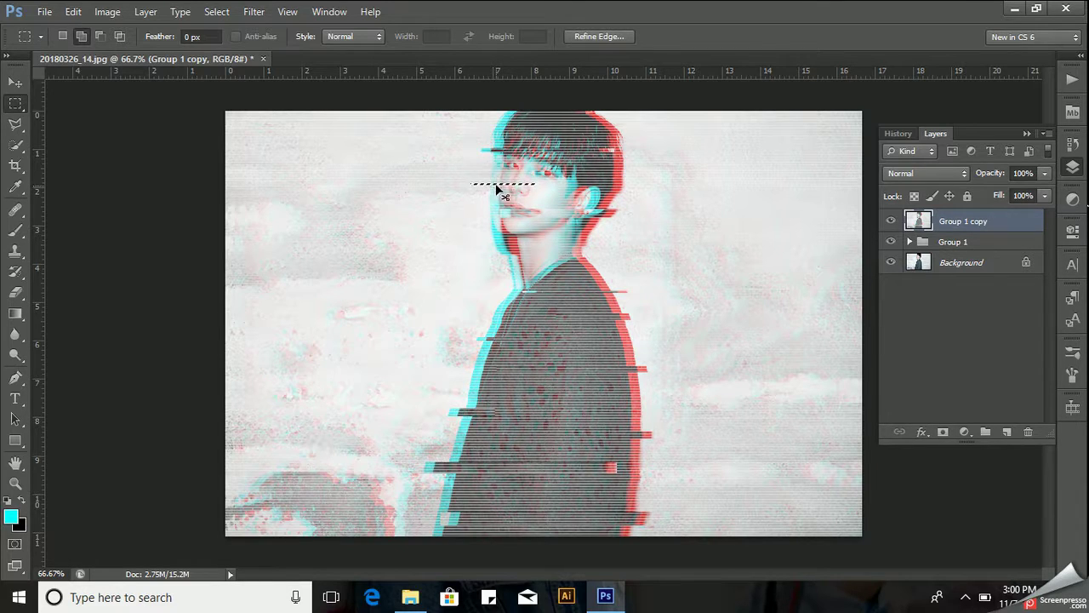
{"action": "left_click_drag", "start_coordinate": [494, 187], "coordinate": [485, 185]}
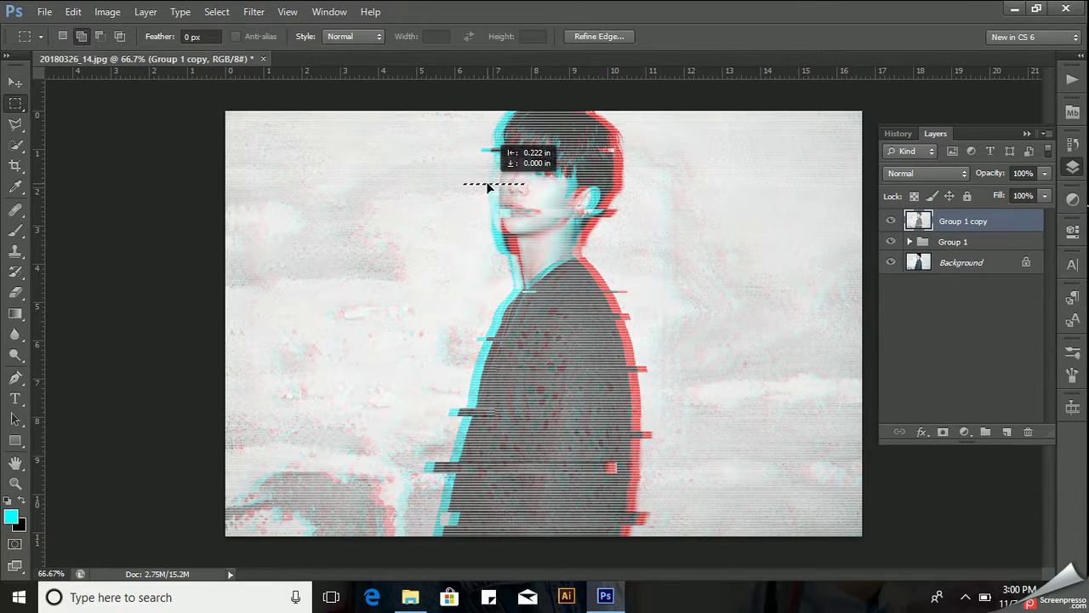
{"action": "key", "text": "ctrl+d"}
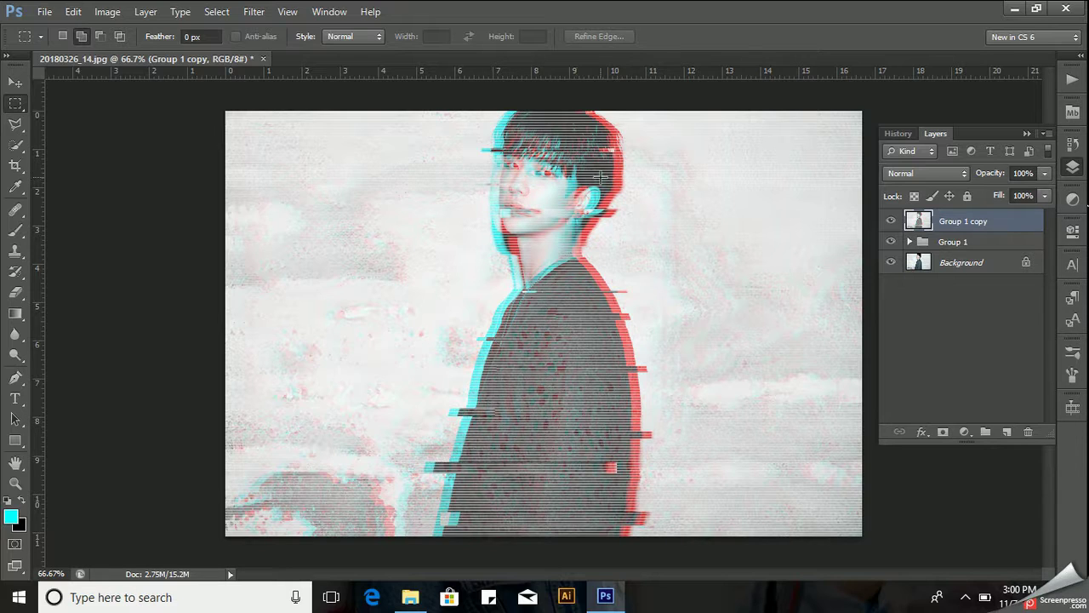
{"action": "left_click_drag", "start_coordinate": [541, 174], "coordinate": [630, 183]}
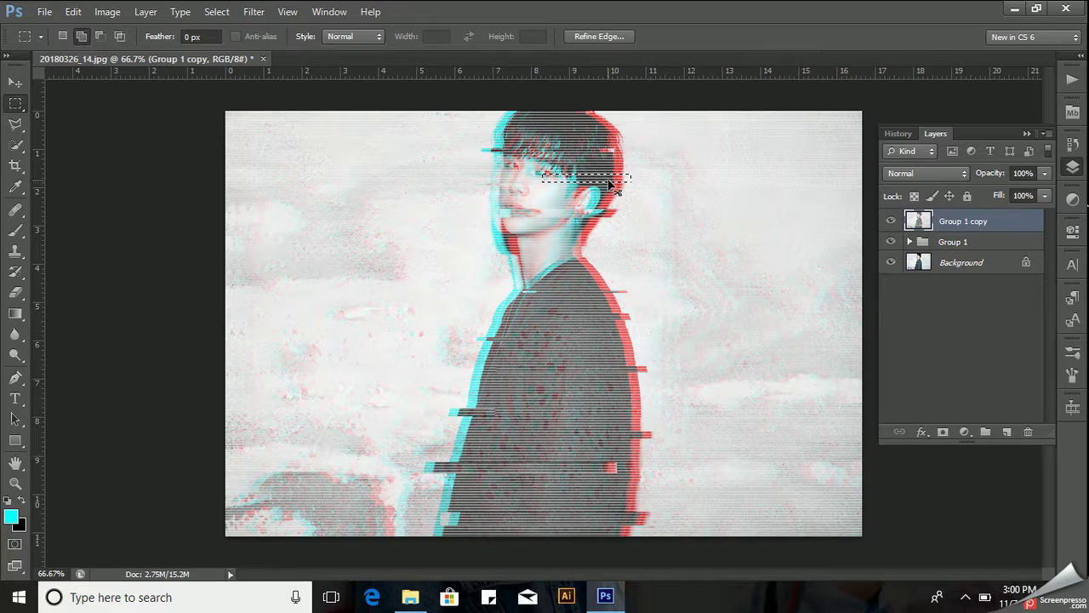
{"action": "left_click_drag", "start_coordinate": [610, 184], "coordinate": [621, 184]}
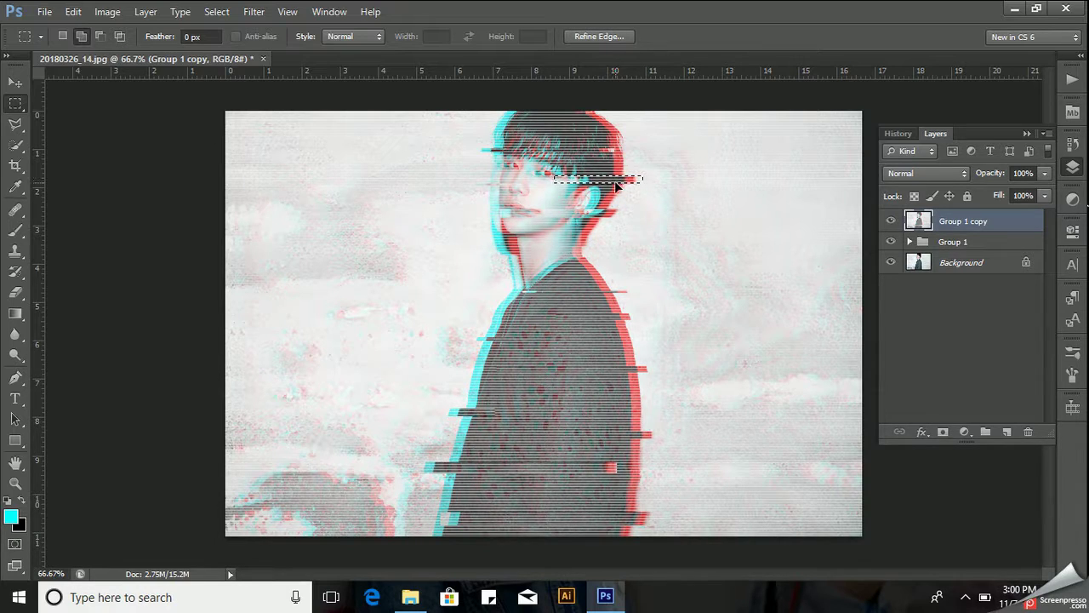
{"action": "key", "text": "ctrl+d"}
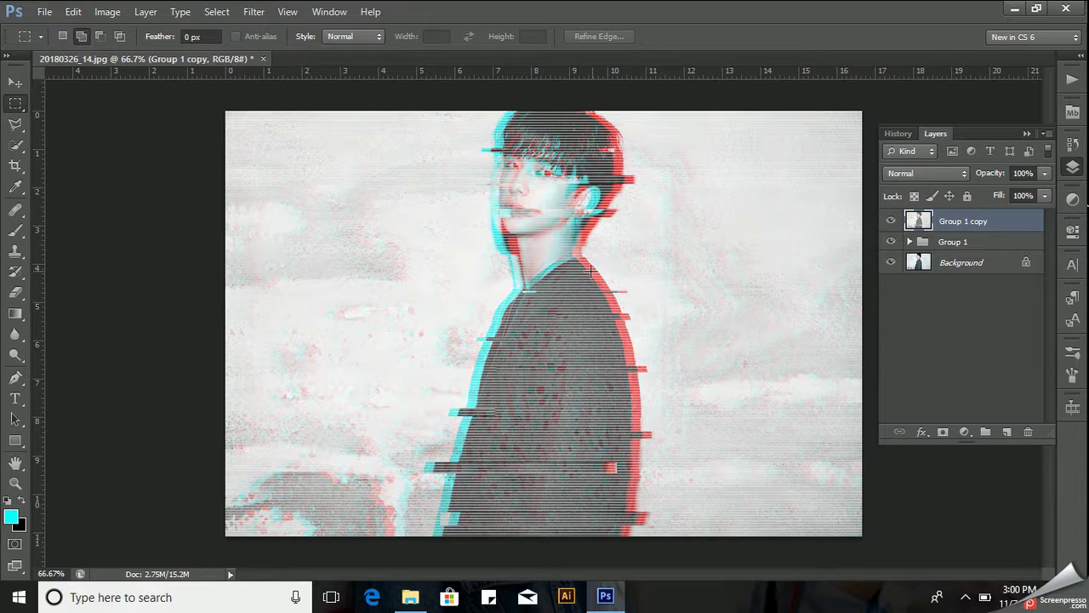
{"action": "left_click_drag", "start_coordinate": [551, 252], "coordinate": [616, 249]}
{"action": "left_click_drag", "start_coordinate": [581, 253], "coordinate": [592, 253]}
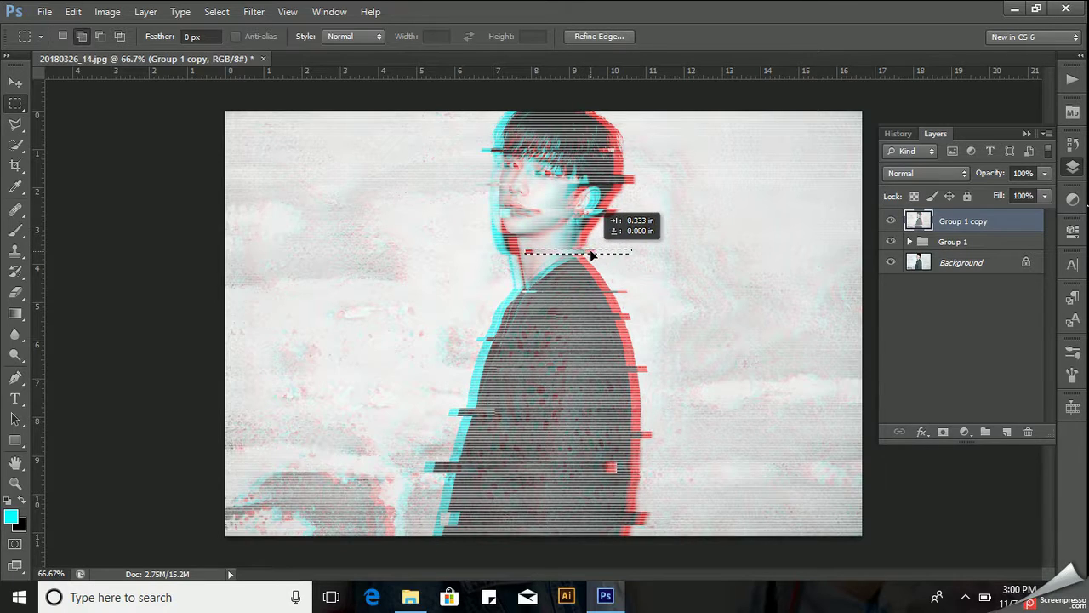
{"action": "key", "text": "ctrl+d"}
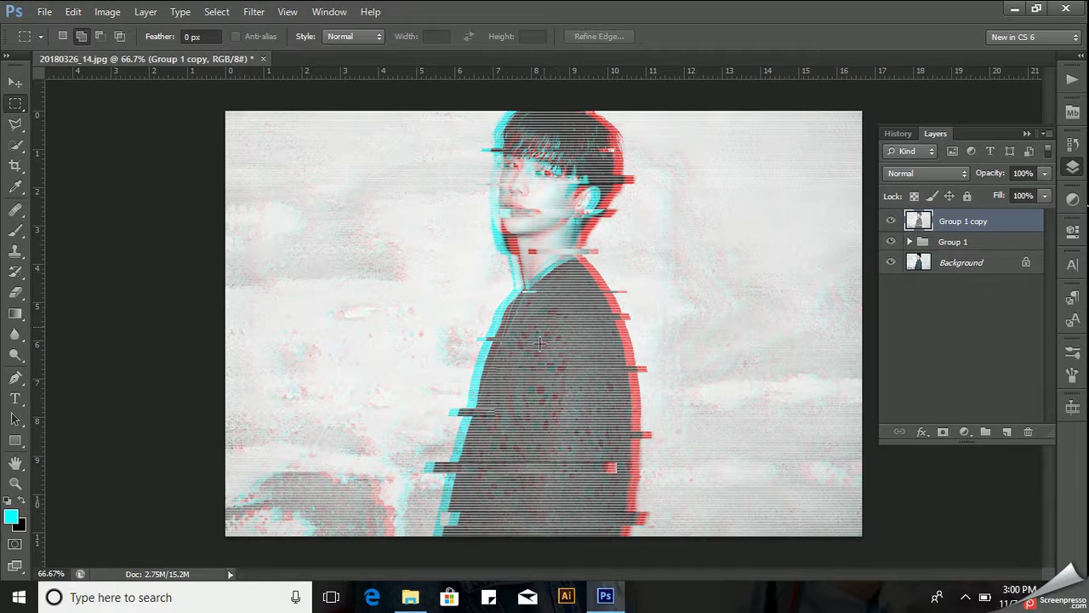
Shift thin strips at the body's left edge leftward and right edge rightward
{"action": "left_click_drag", "start_coordinate": [525, 383], "coordinate": [452, 388]}
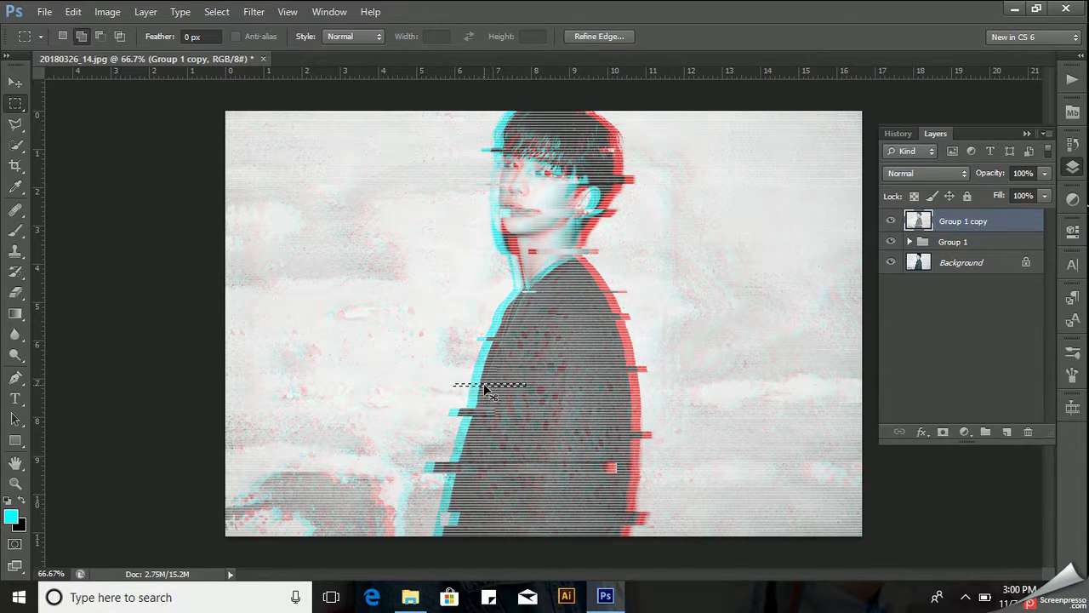
{"action": "left_click_drag", "start_coordinate": [481, 387], "coordinate": [475, 387]}
{"action": "key", "text": "ctrl+d"}
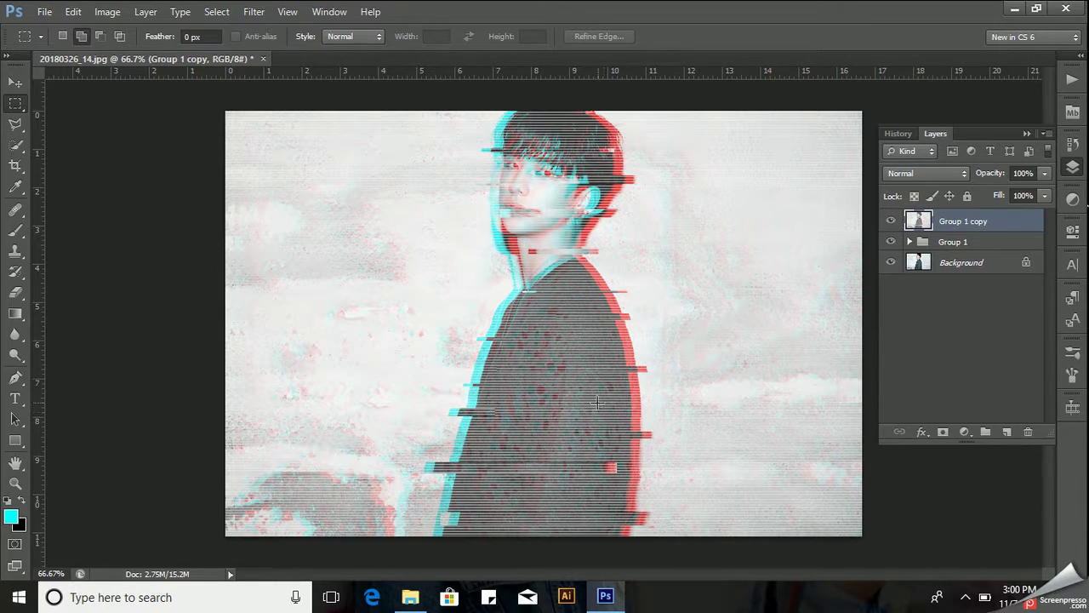
{"action": "left_click_drag", "start_coordinate": [594, 401], "coordinate": [658, 406]}
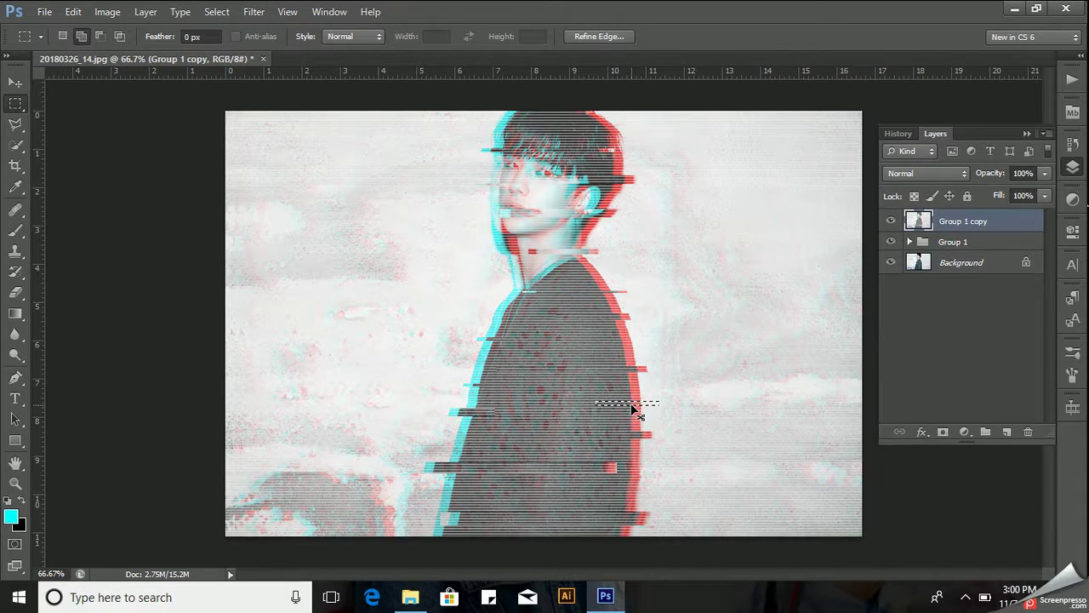
{"action": "left_click_drag", "start_coordinate": [633, 409], "coordinate": [640, 409]}
{"action": "key", "text": "ctrl+d"}
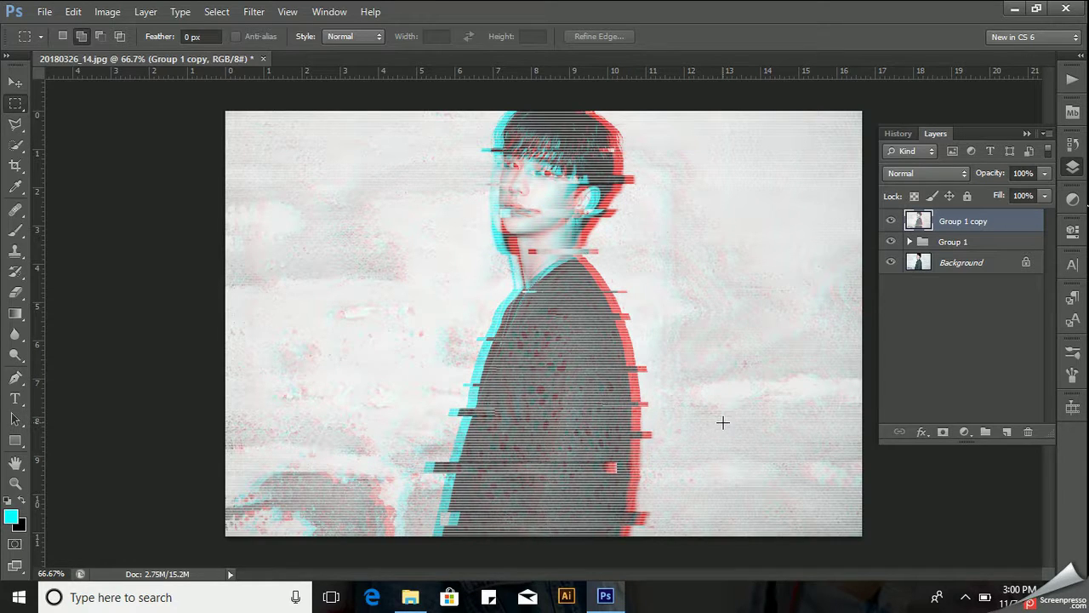
Add a Gradient fill layer using the grey-to-transparent preset, Radial style, with Reverse checked
{"action": "left_click", "coordinate": [965, 432]}
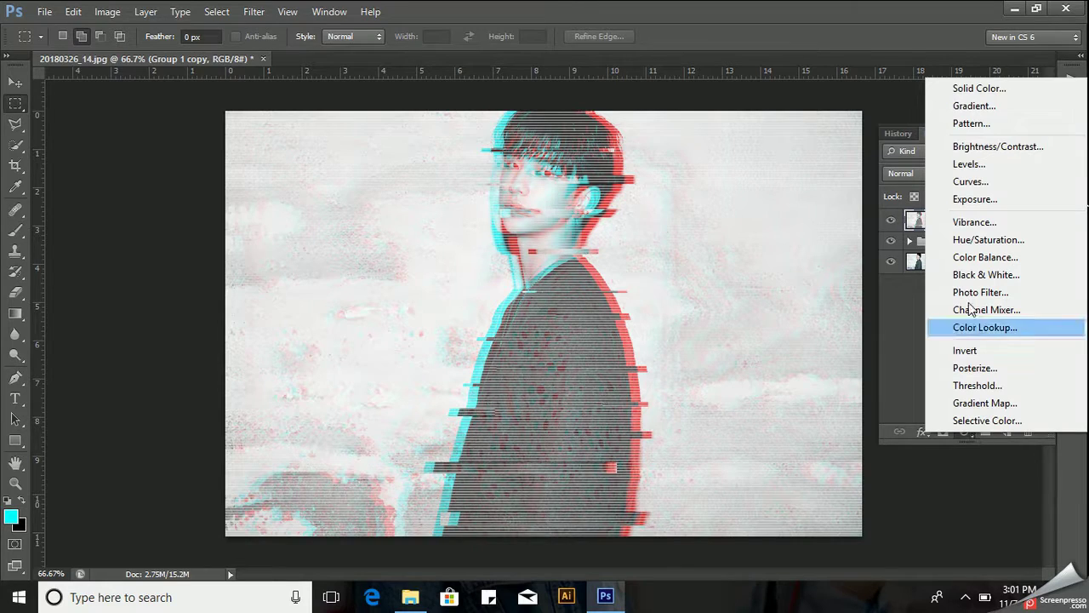
{"action": "left_click", "coordinate": [970, 106]}
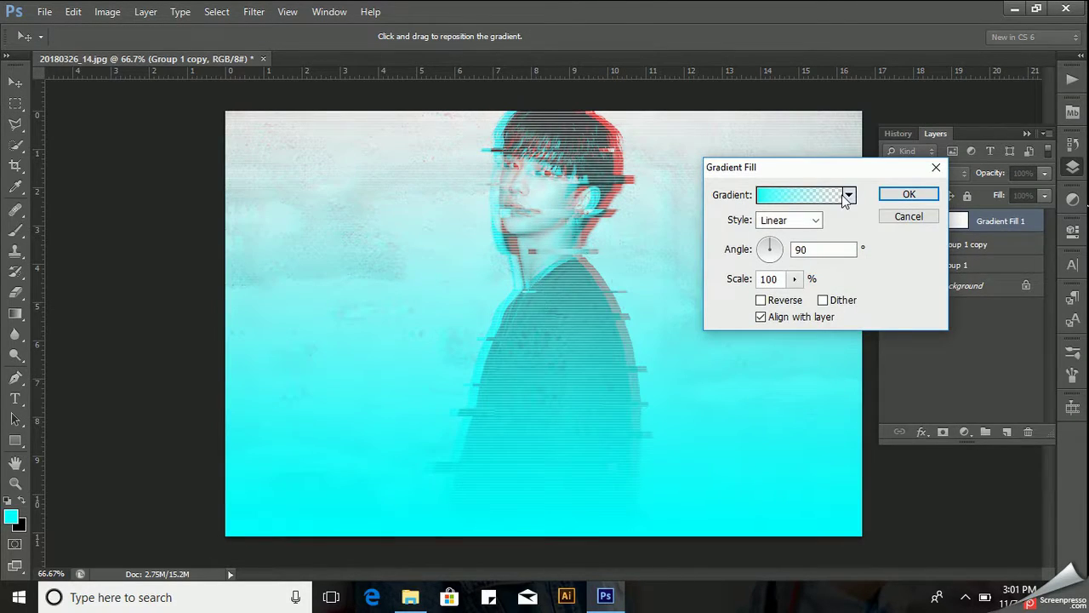
{"action": "left_click", "coordinate": [849, 195]}
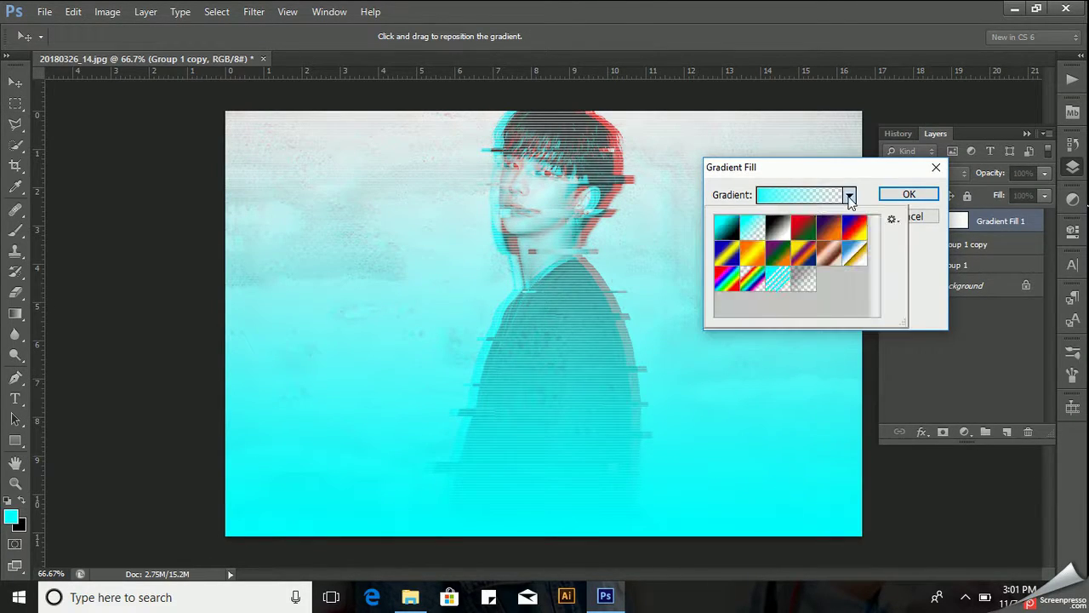
{"action": "left_click", "coordinate": [805, 278]}
{"action": "left_click", "coordinate": [919, 276]}
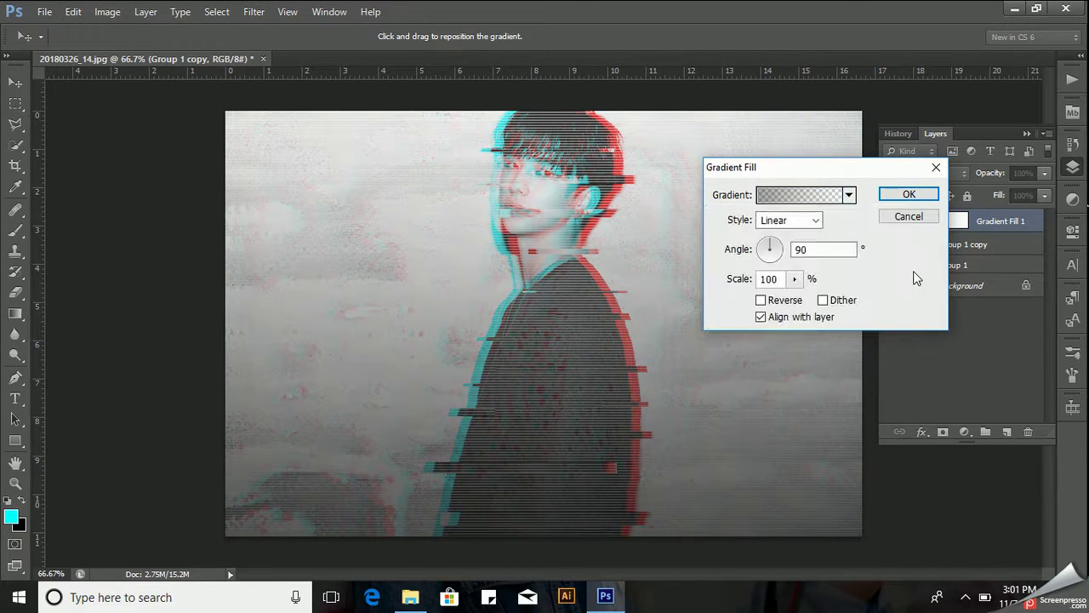
{"action": "left_click", "coordinate": [815, 220]}
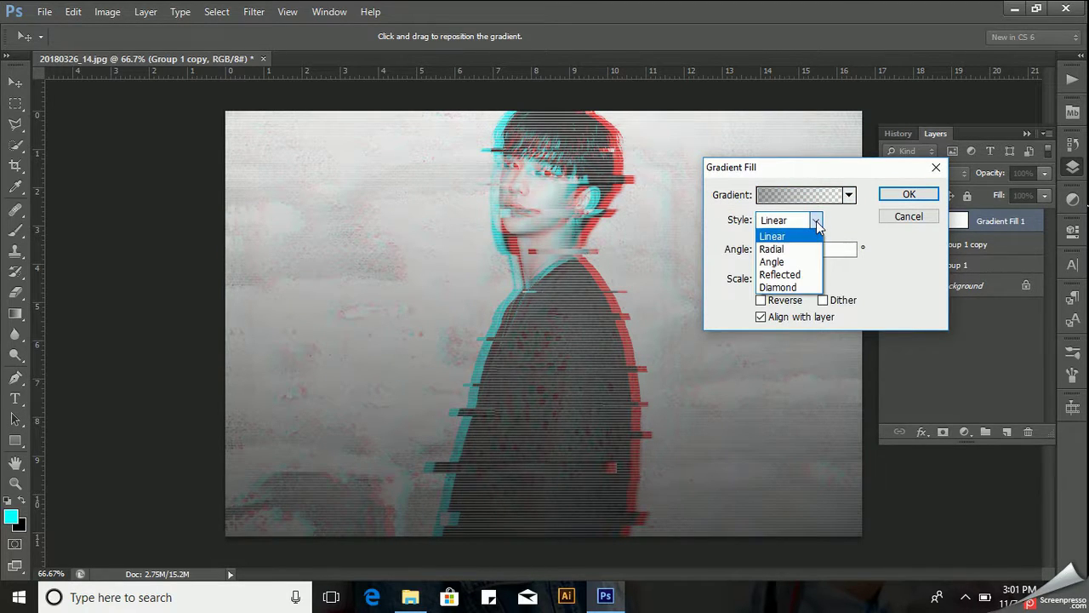
{"action": "left_click", "coordinate": [783, 249]}
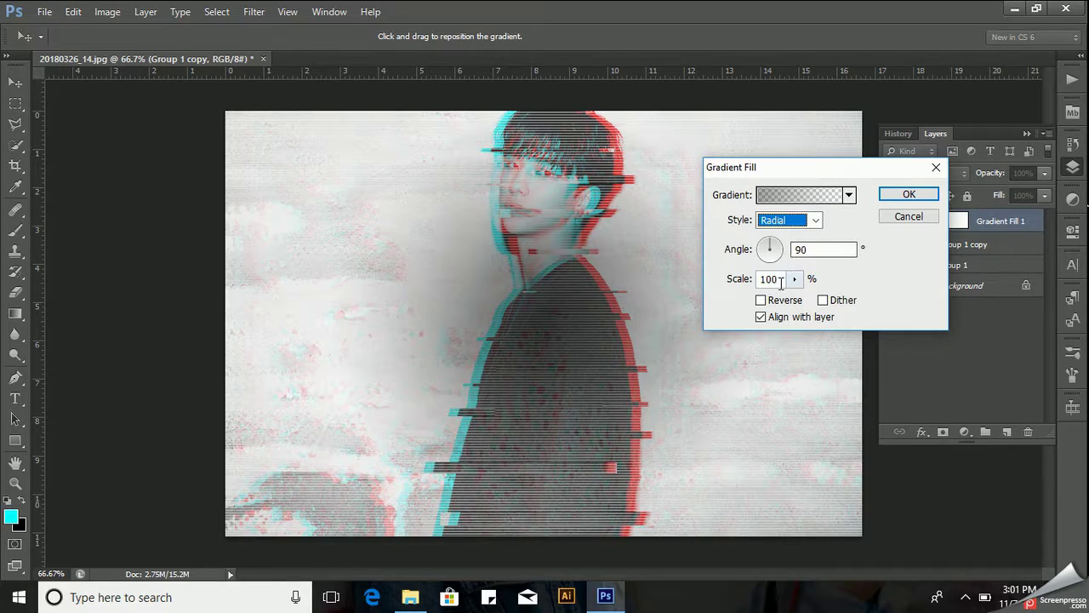
{"action": "left_click", "coordinate": [769, 303]}
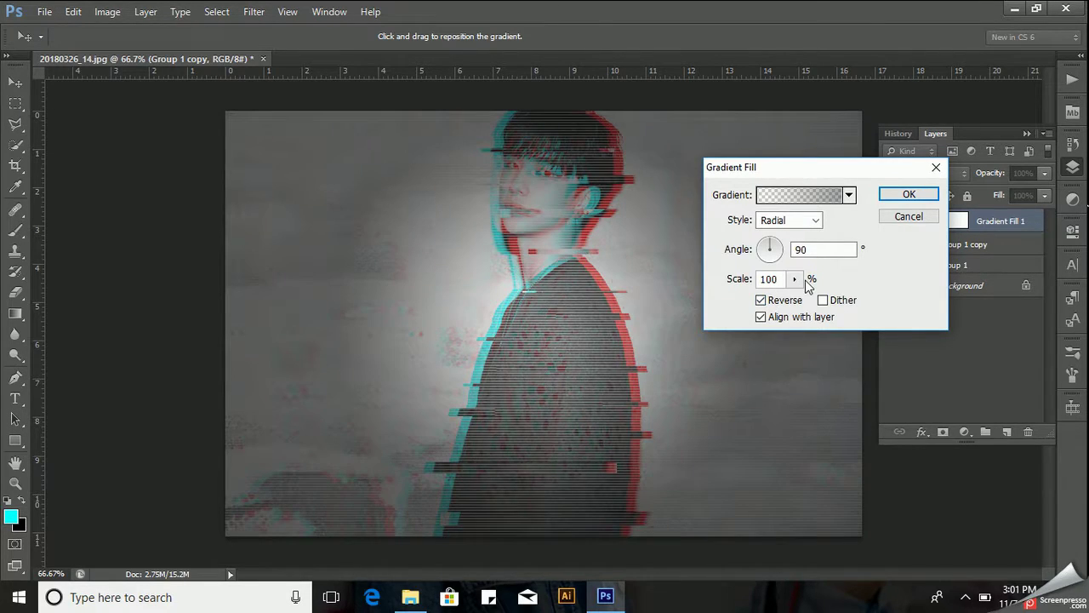
Raise the gradient scale to 298%, confirm it, and check the result at 100% zoom
{"action": "left_click", "coordinate": [796, 280]}
{"action": "left_click_drag", "start_coordinate": [796, 300], "coordinate": [813, 306]}
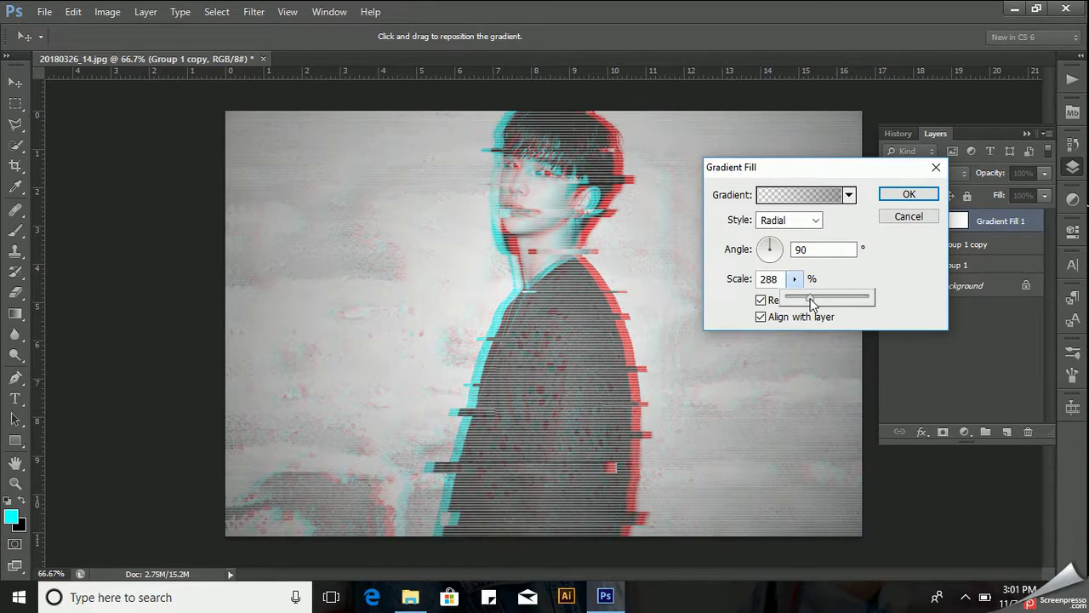
{"action": "left_click_drag", "start_coordinate": [811, 304], "coordinate": [812, 304]}
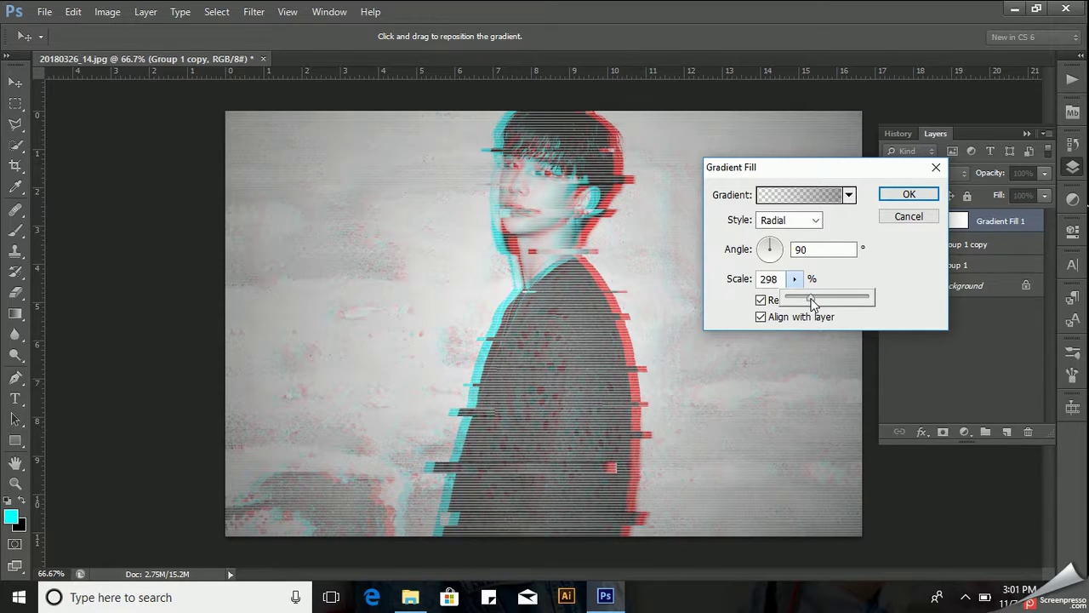
{"action": "left_click", "coordinate": [895, 195]}
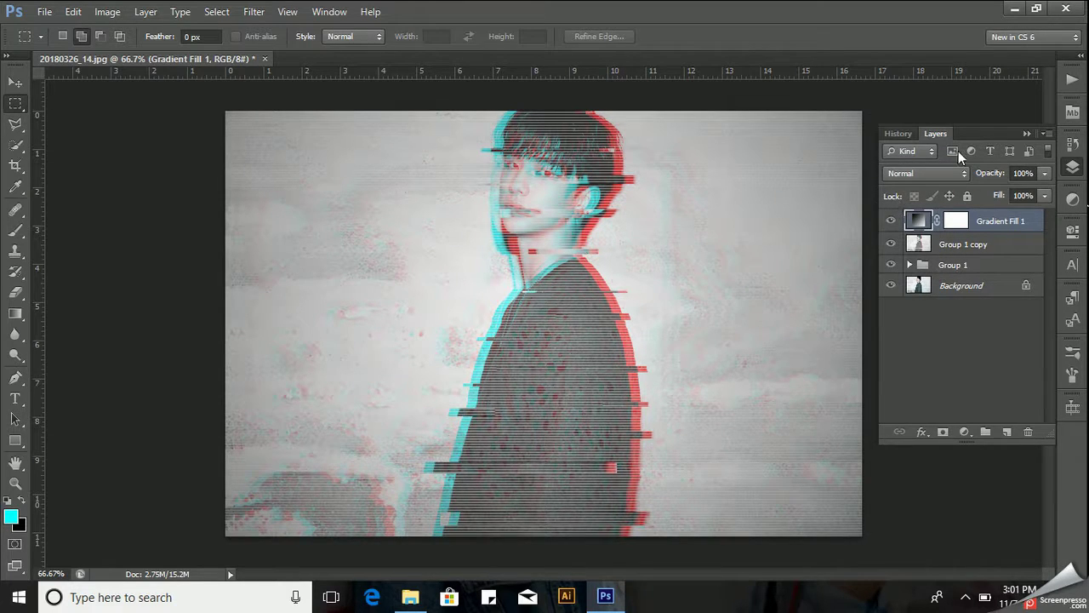
{"action": "left_click", "coordinate": [1026, 134]}
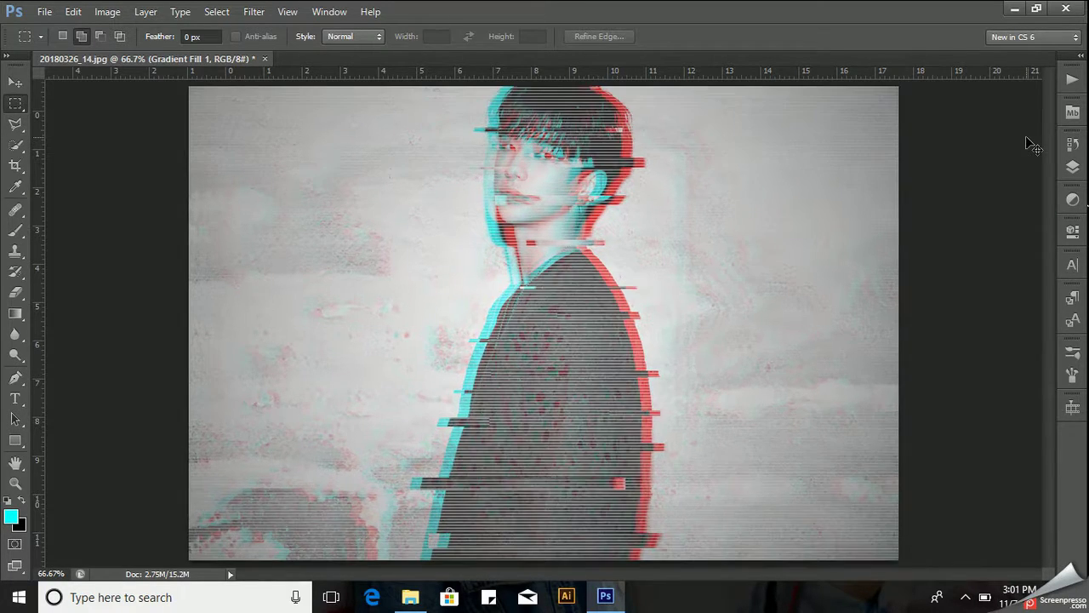
{"action": "key", "text": "ctrl+plus"}
{"action": "key", "text": "ctrl+minus"}
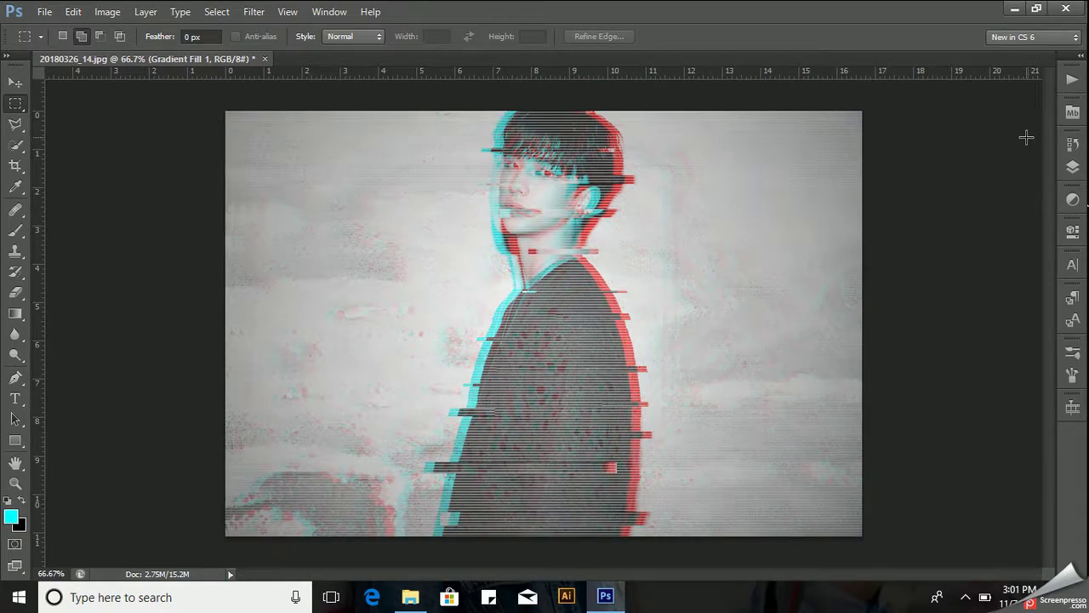